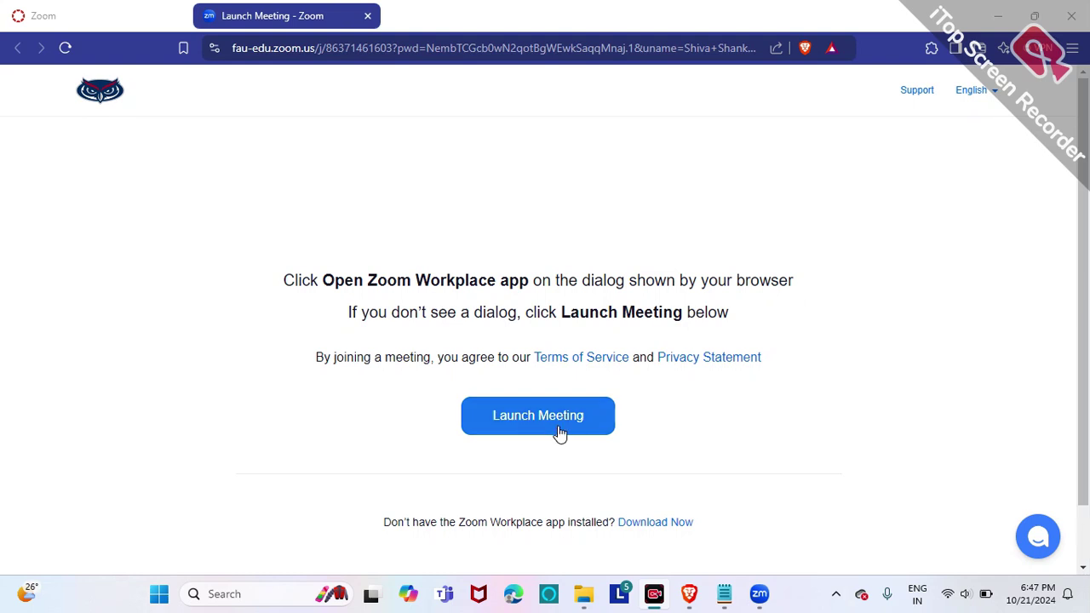
# - Switch to the econometrics PDF and examine the bc and edu terms with coefficients β1 and β2 in the Model 2 regression
pyautogui.hotkey('alt', 'Tab')
pyautogui.hotkey('alt', 'Tab')
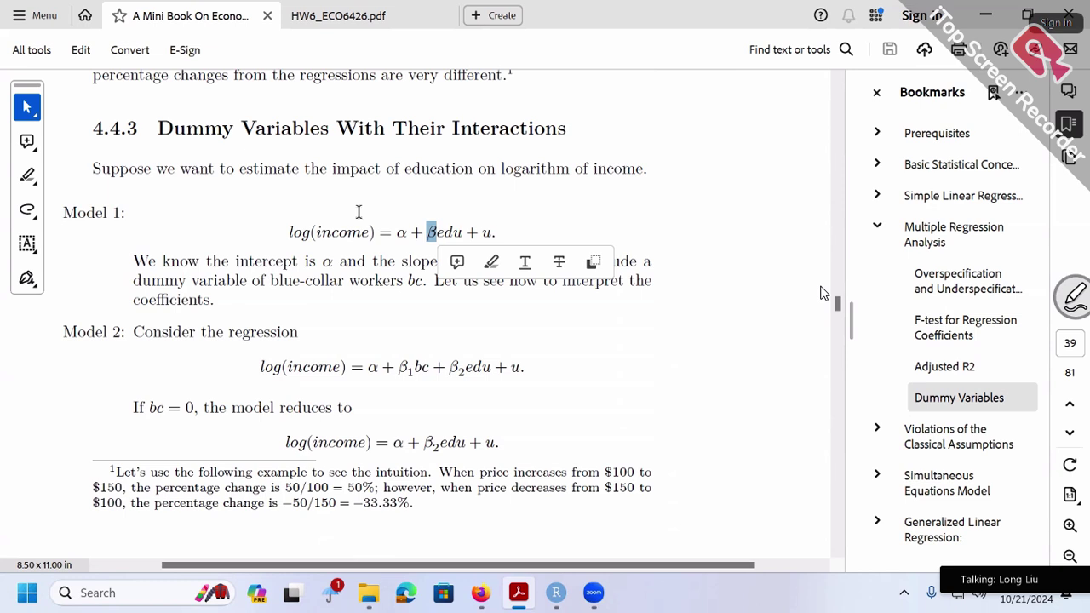
pyautogui.moveTo(843, 474)
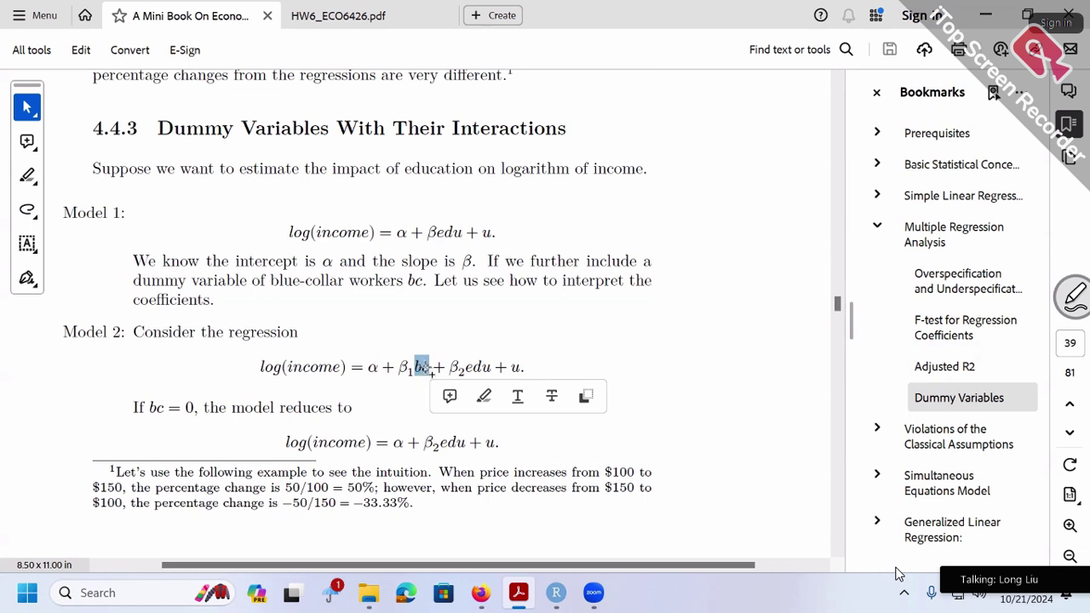
pyautogui.moveTo(464, 368); pyautogui.dragTo(494, 368)
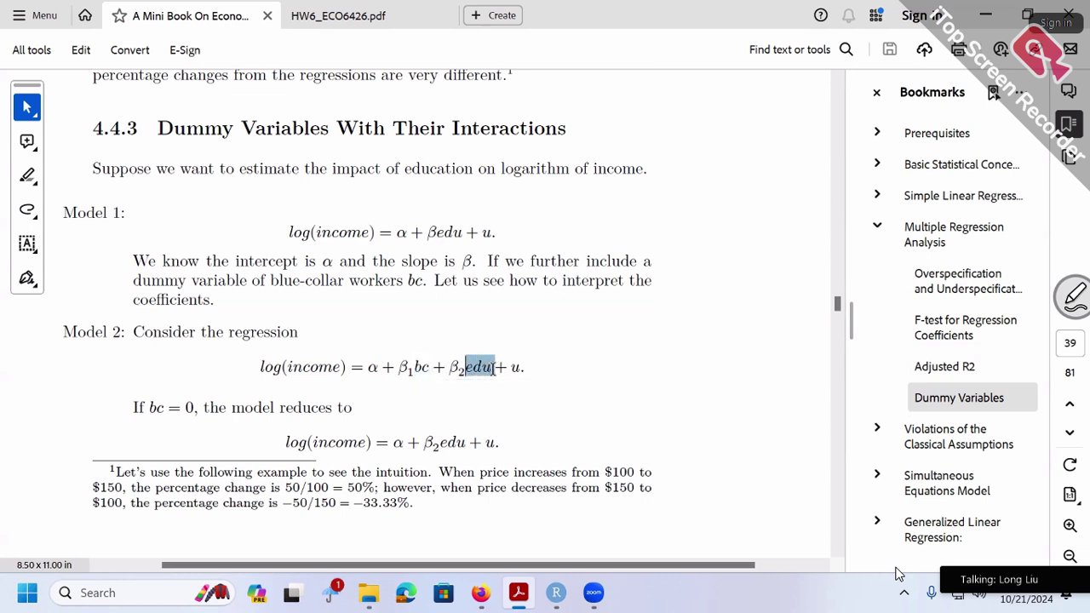
pyautogui.click(450, 394)
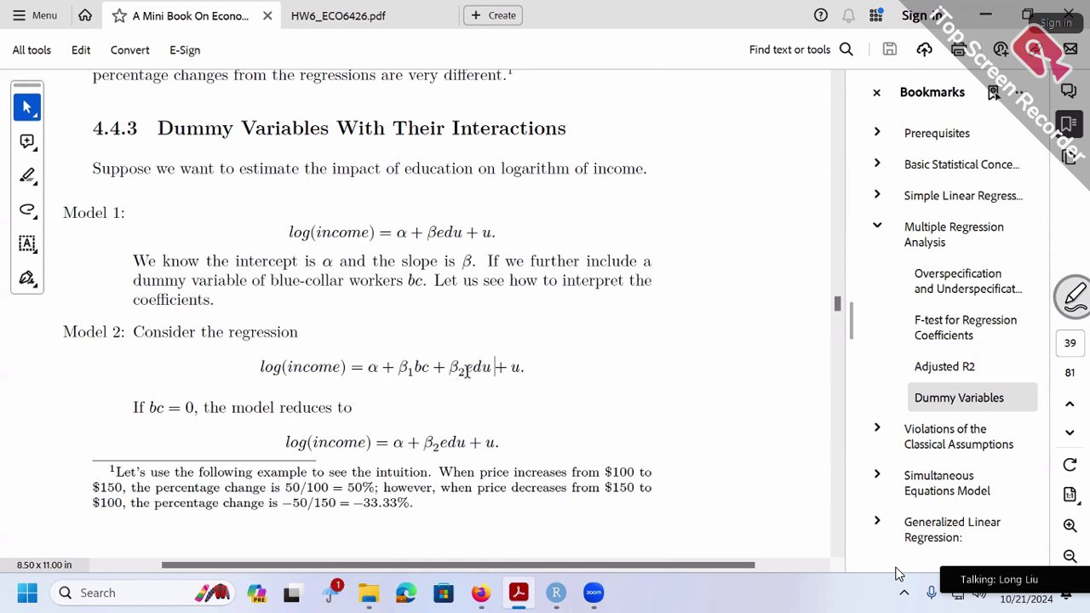
pyautogui.moveTo(449, 370); pyautogui.dragTo(464, 370)
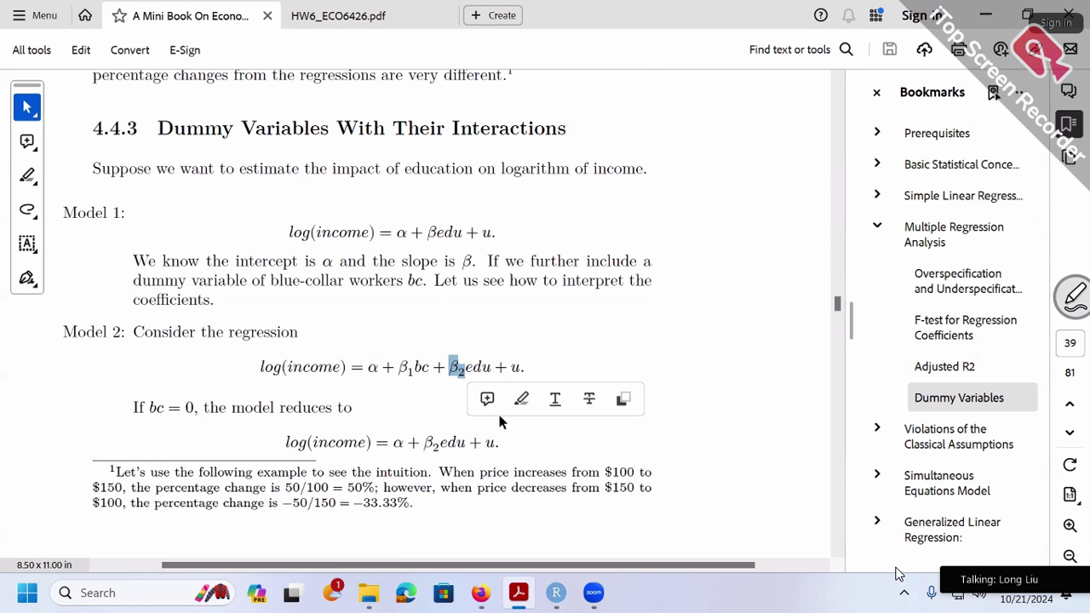
pyautogui.moveTo(400, 371); pyautogui.dragTo(467, 371)
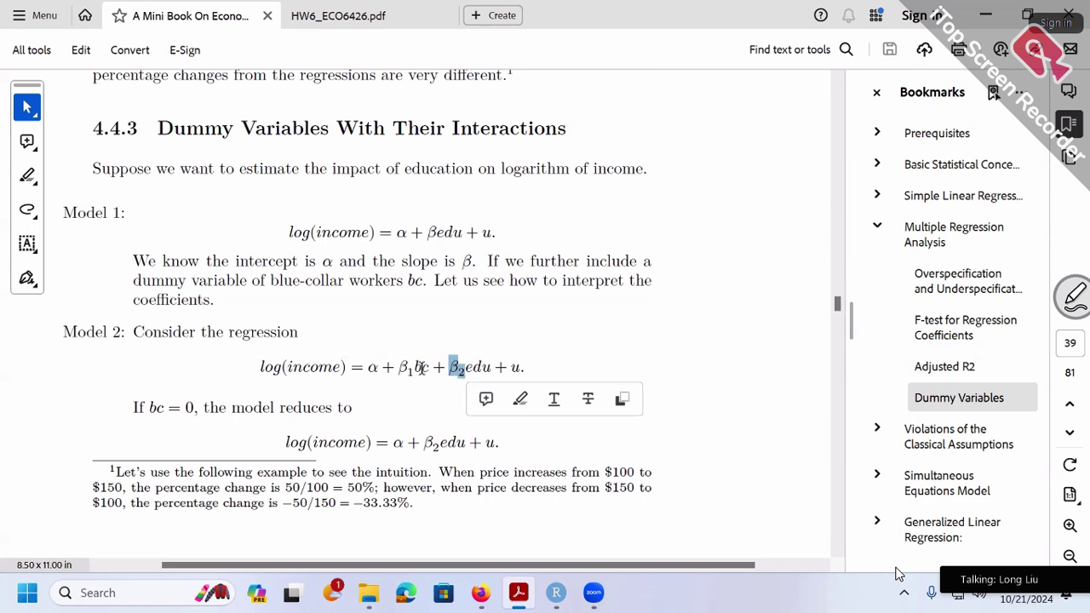
pyautogui.moveTo(414, 367); pyautogui.dragTo(430, 367)
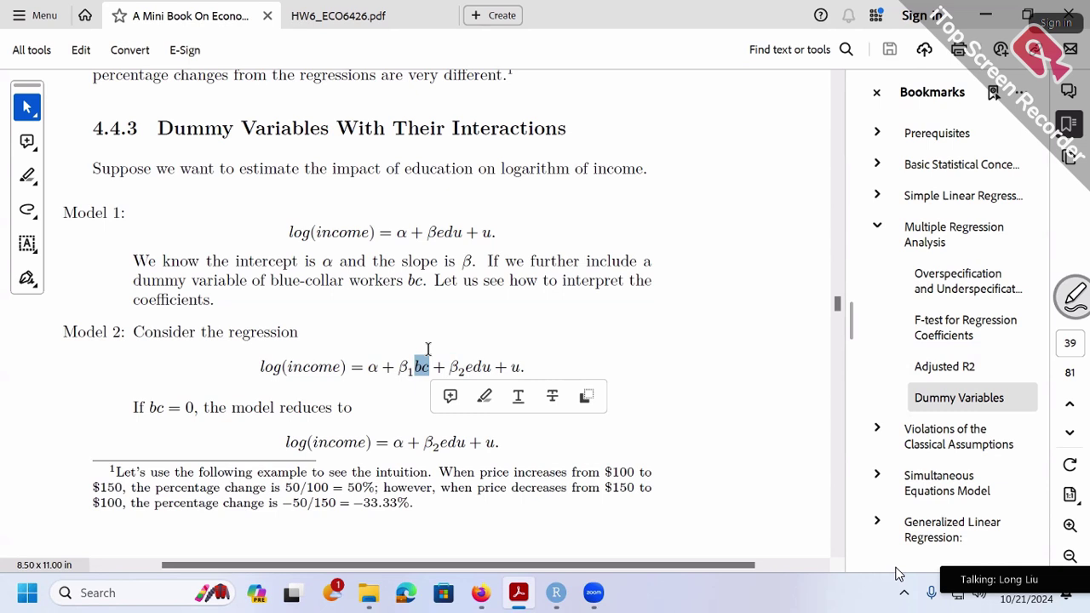
pyautogui.click(402, 367)
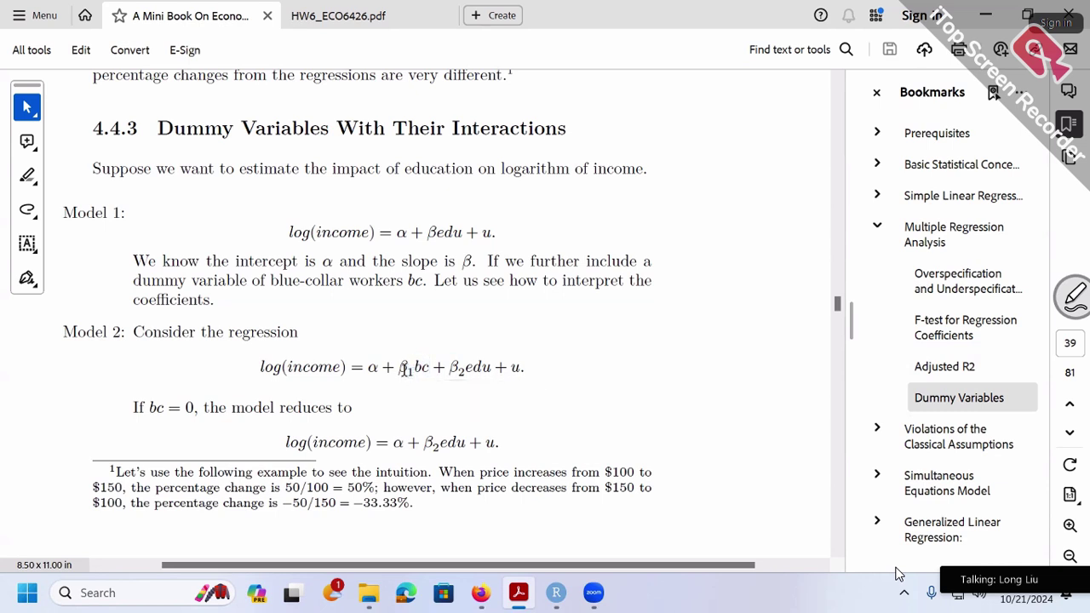
pyautogui.moveTo(398, 368); pyautogui.dragTo(466, 366)
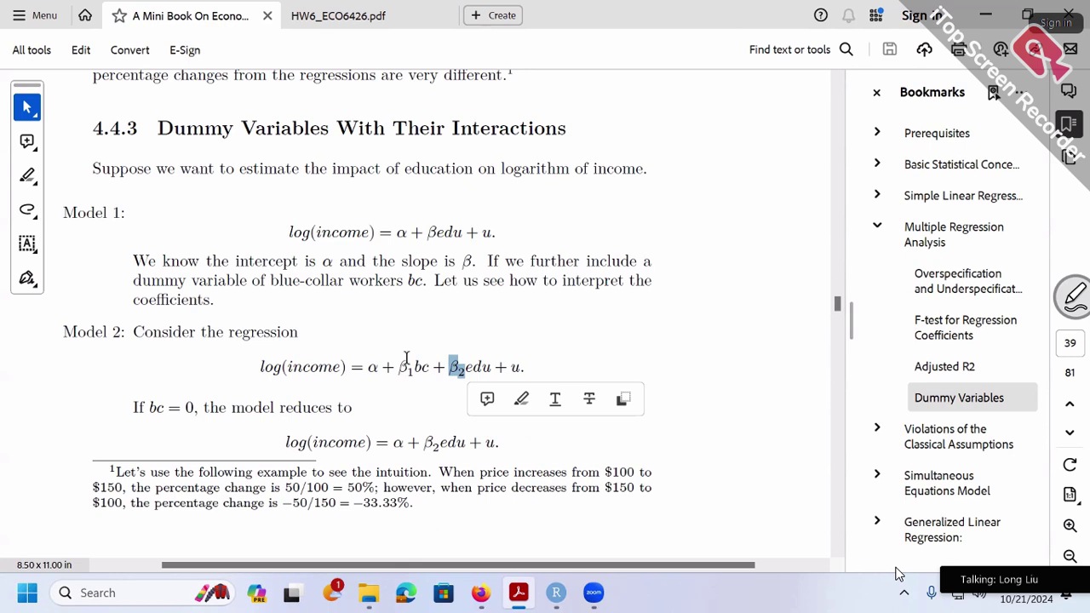
pyautogui.click(451, 339)
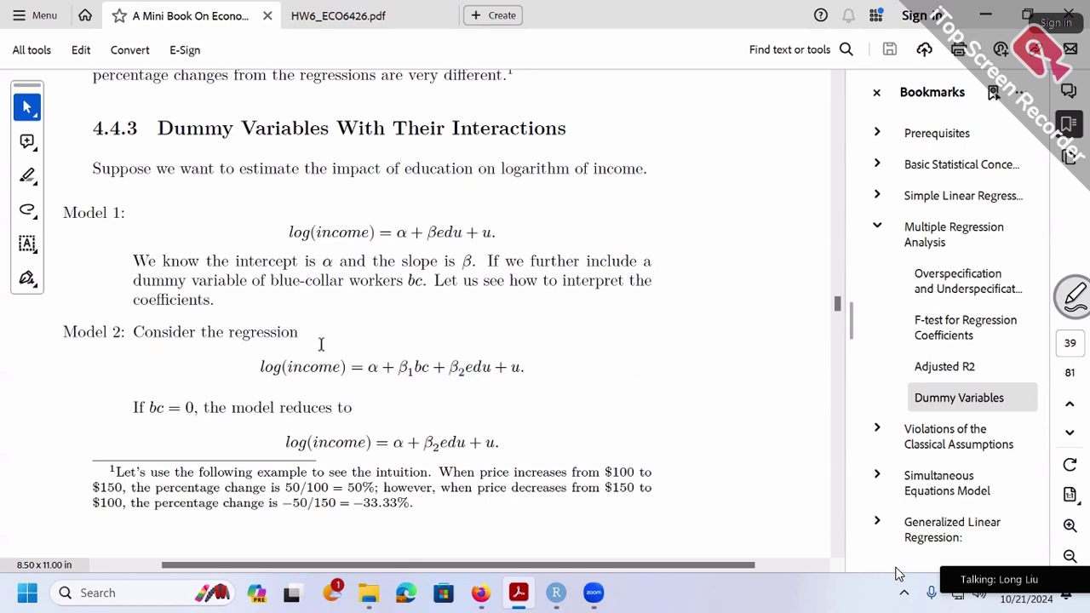
# - Examine bc in the Model 2 regression and select the whole reduced equation for the bc = 0 case
pyautogui.doubleClick(418, 367)
pyautogui.click(392, 396)
pyautogui.click(430, 366)
pyautogui.click(287, 443)
pyautogui.moveTo(287, 443); pyautogui.dragTo(501, 442)
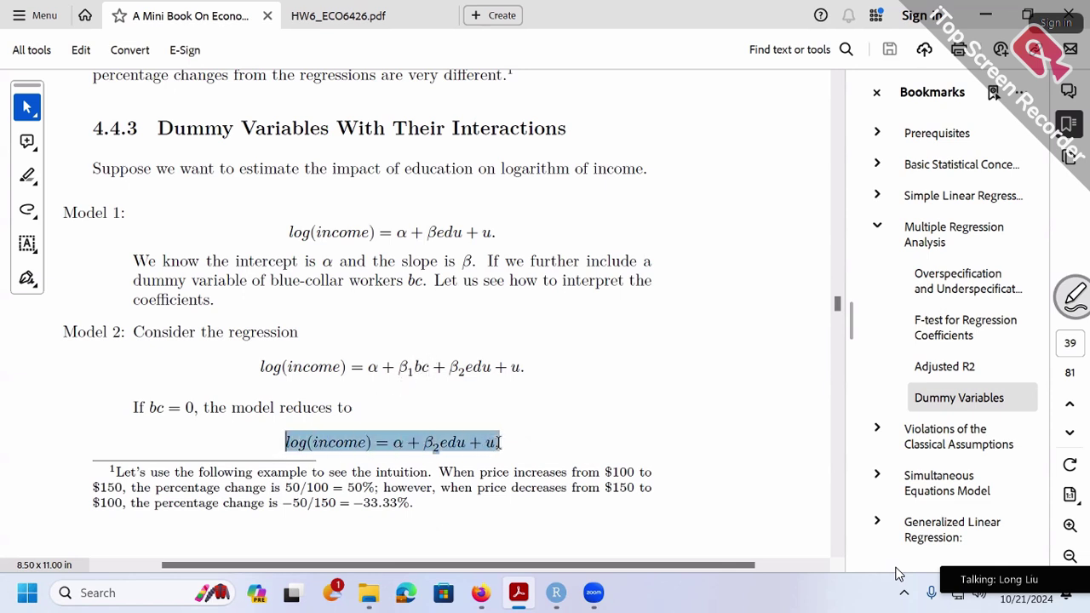
pyautogui.moveTo(500, 442); pyautogui.dragTo(503, 443)
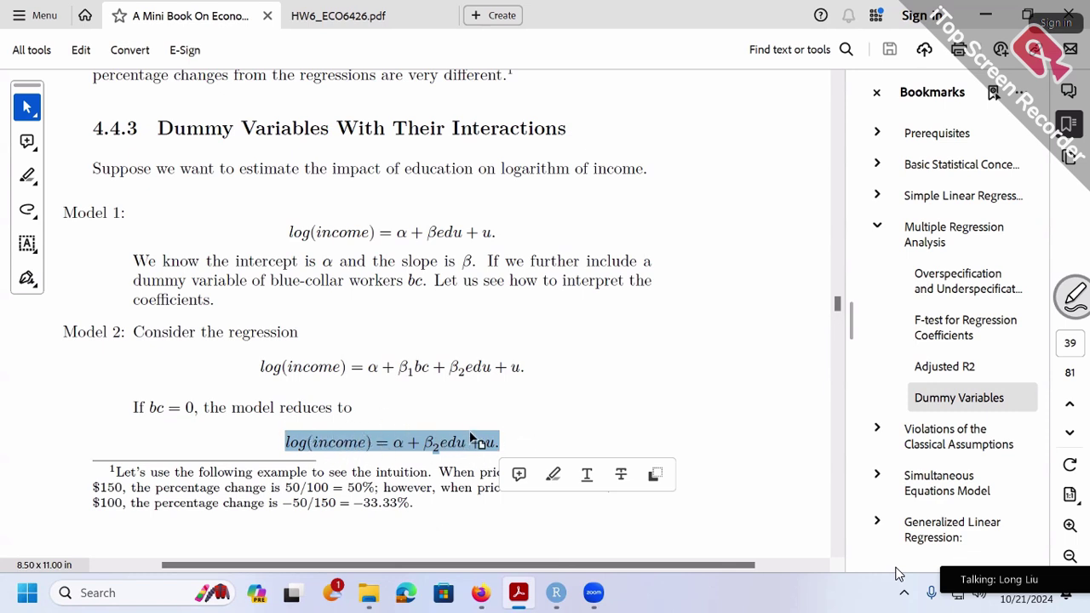
# - Examine Model 2's bc = 1 case on page 40, selecting the intercept (α + β1) and the condition bc = 1
pyautogui.scroll(-5, 503, 383)
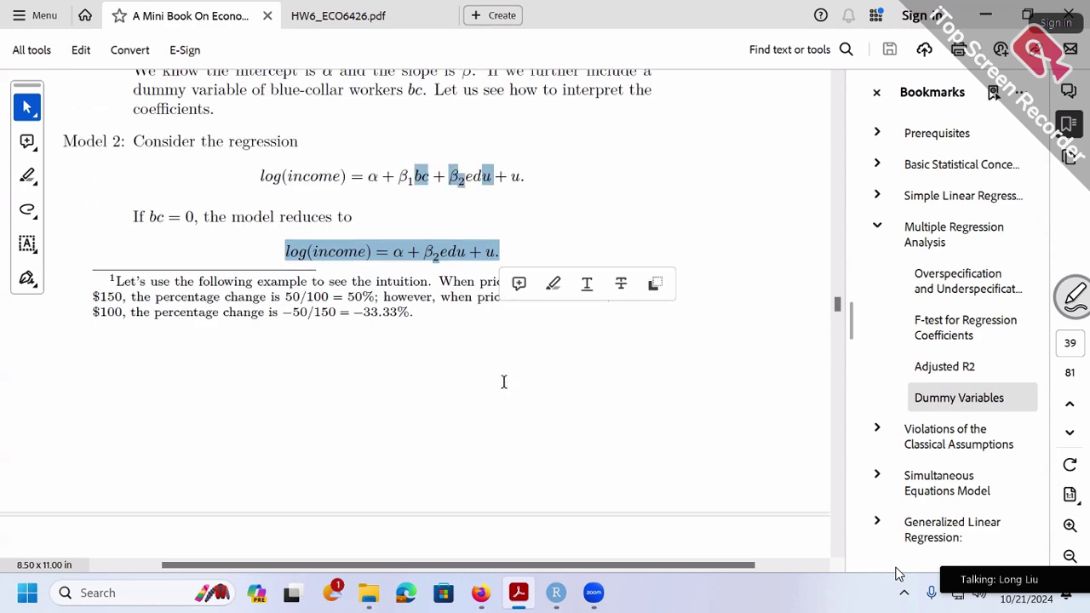
pyautogui.scroll(-2, 503, 389)
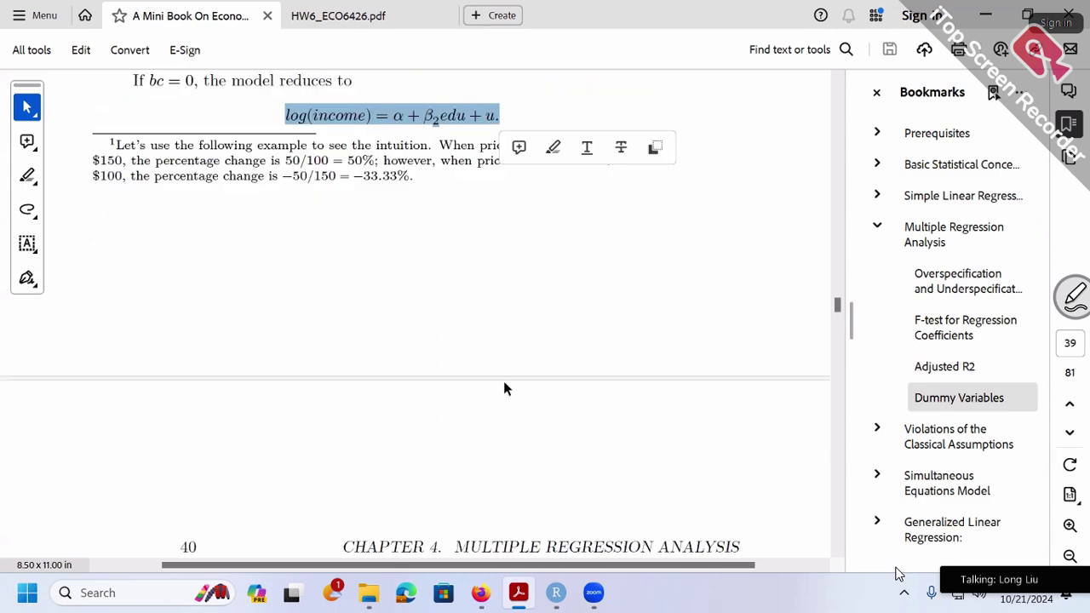
pyautogui.scroll(-1, 503, 388)
pyautogui.scroll(-2, 504, 388)
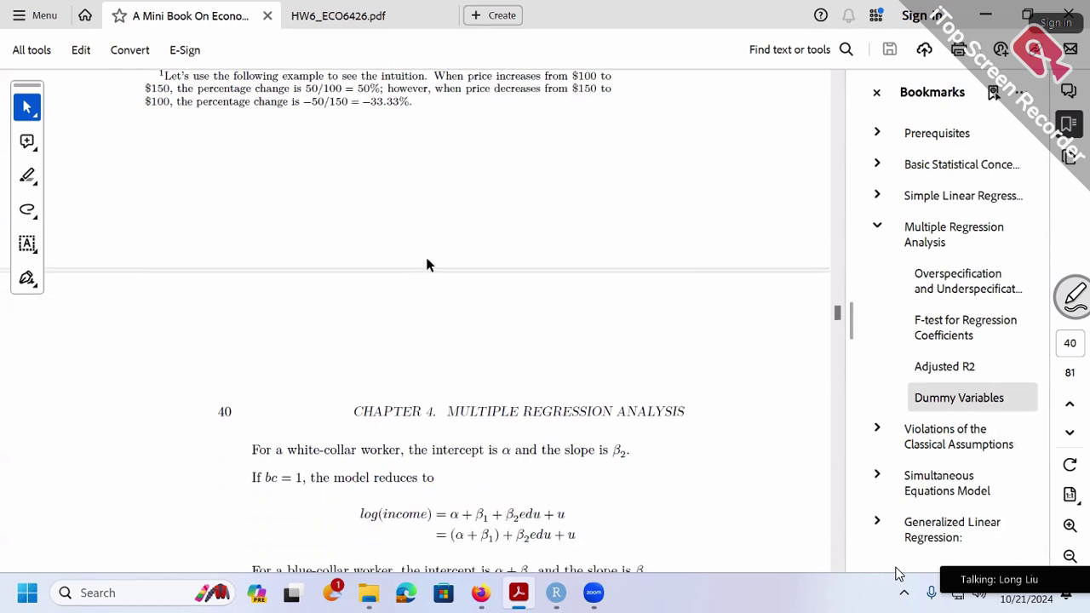
pyautogui.scroll(2, 424, 260)
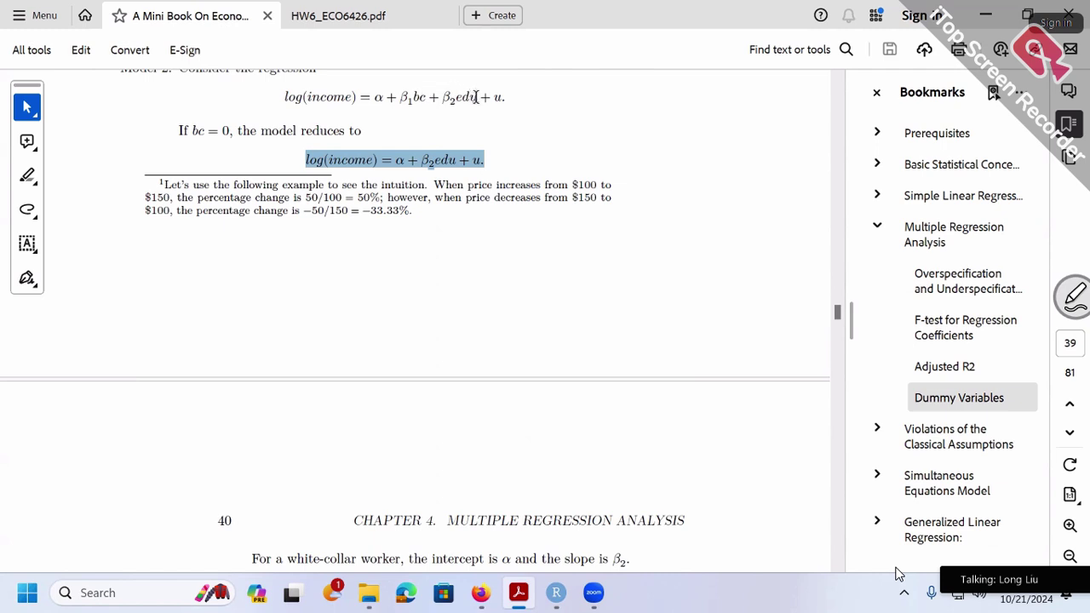
pyautogui.scroll(-2, 553, 306)
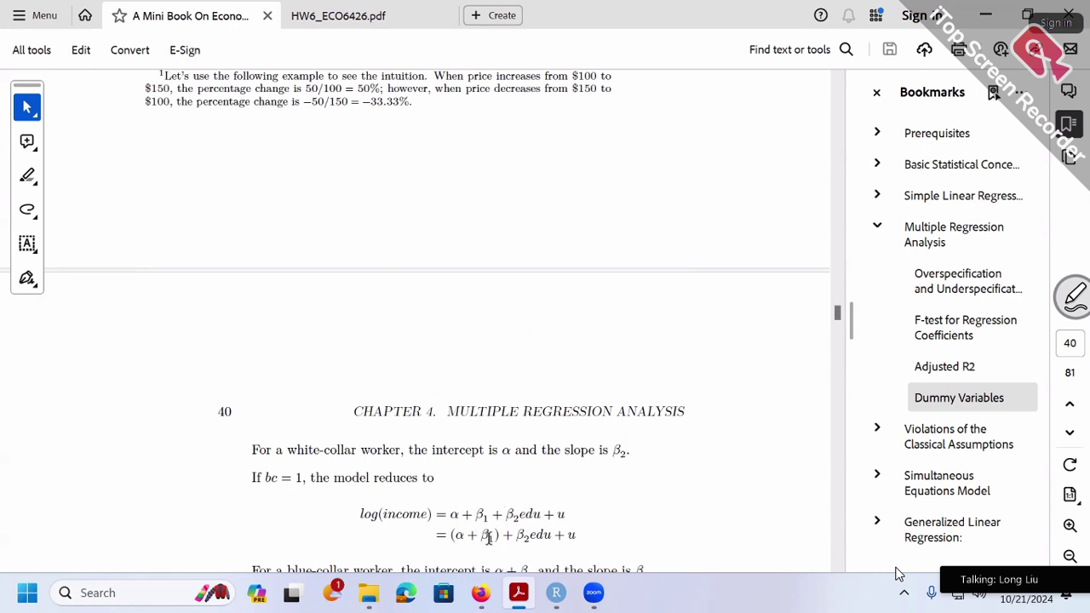
pyautogui.moveTo(453, 534); pyautogui.dragTo(500, 535)
pyautogui.click(668, 531)
pyautogui.moveTo(266, 479); pyautogui.dragTo(301, 479)
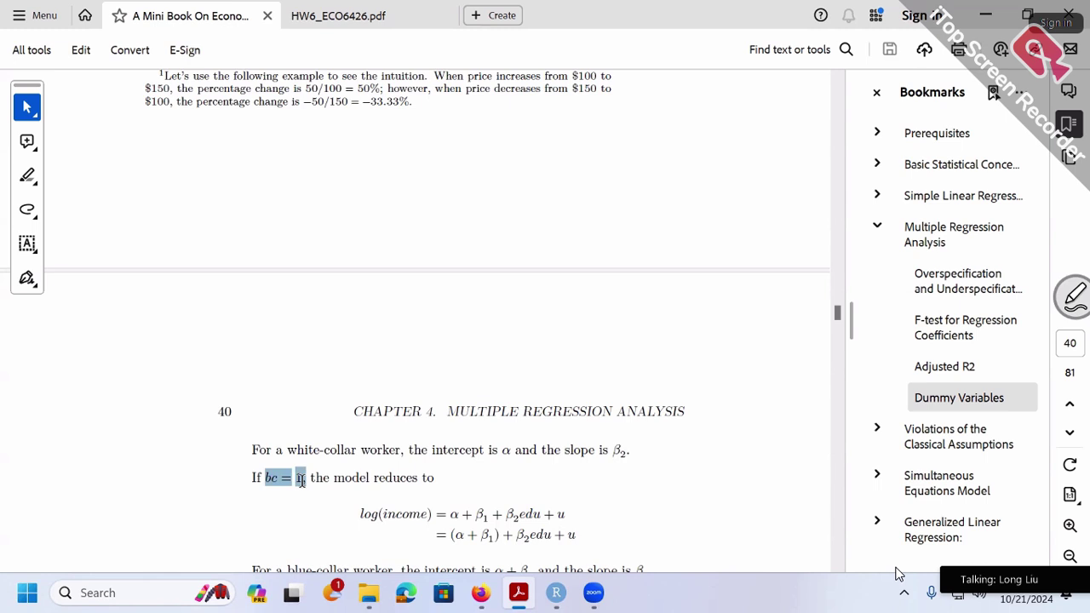
pyautogui.click(418, 487)
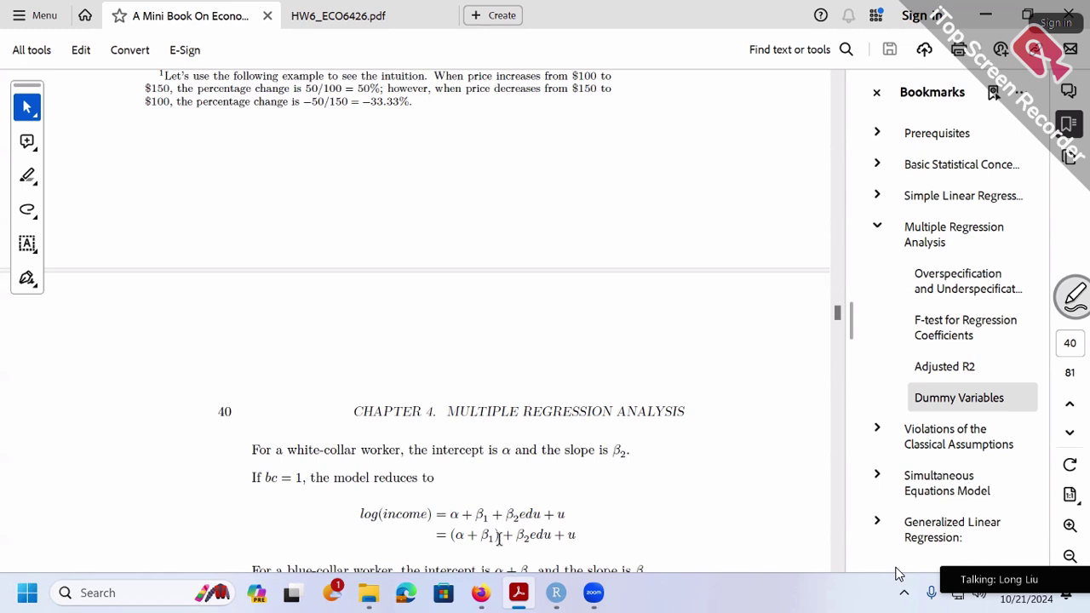
# - Select the β2 slope in the bc = 1 equation and compare both cases' slopes and intercepts with the bc = 0 equation on page 39
pyautogui.moveTo(516, 535); pyautogui.dragTo(545, 536)
pyautogui.scroll(1, 645, 379)
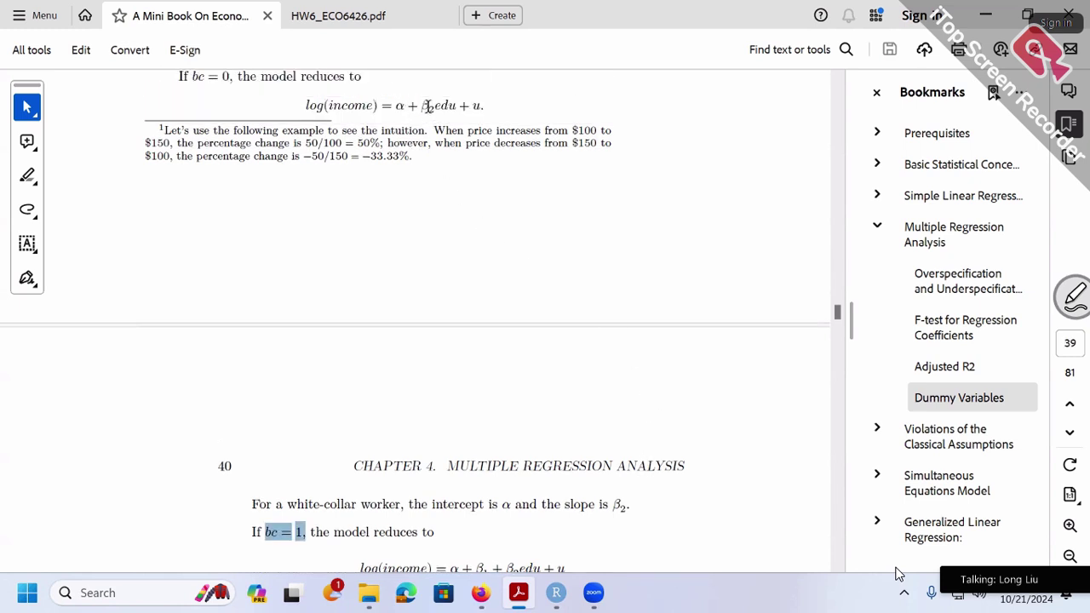
pyautogui.scroll(-1, 571, 451)
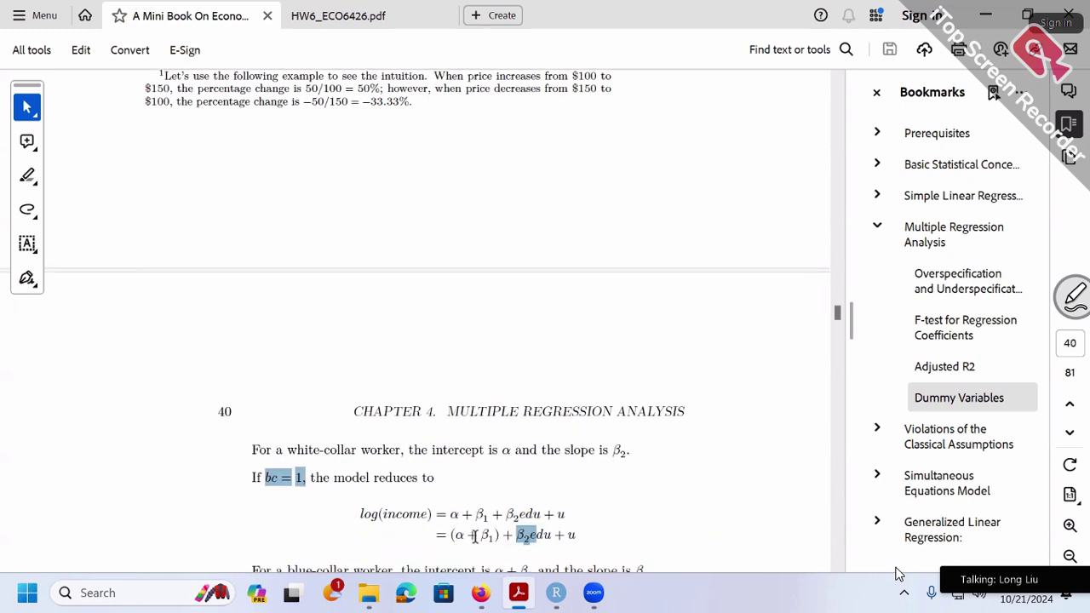
pyautogui.scroll(1, 522, 429)
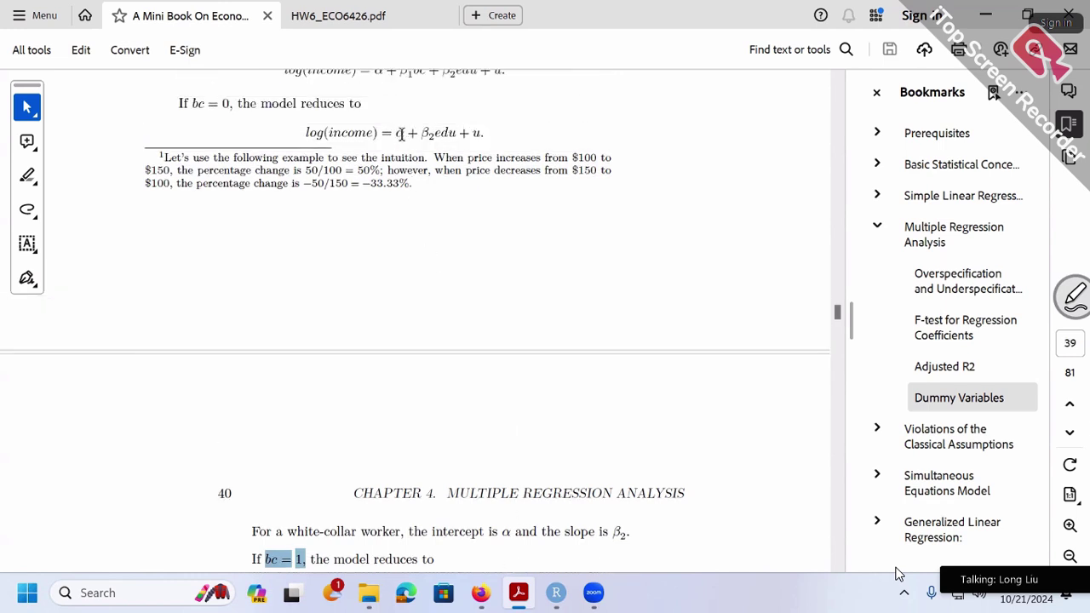
pyautogui.scroll(-1, 499, 367)
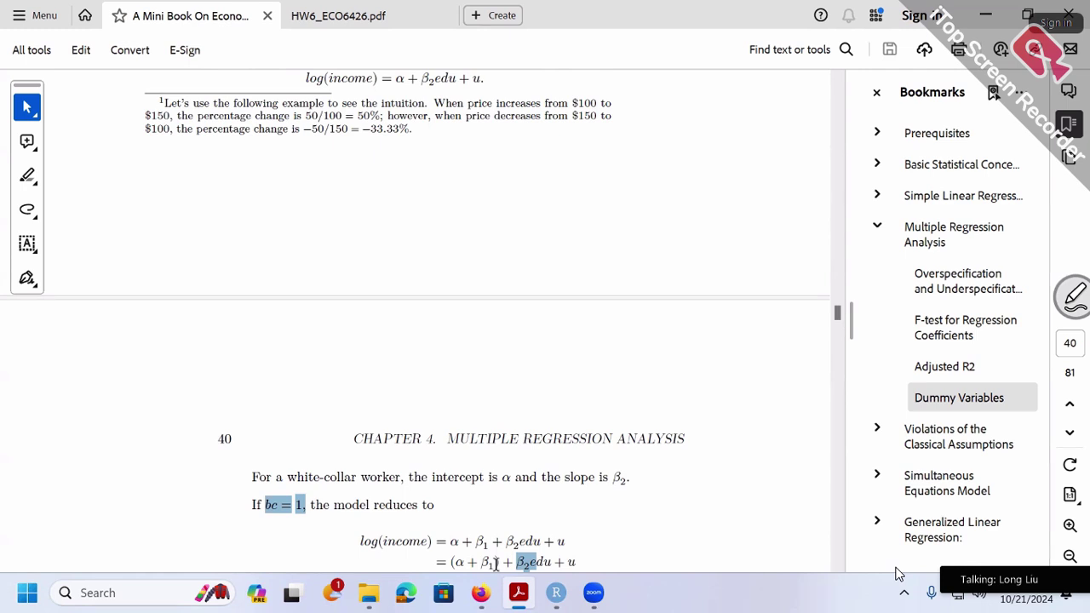
# - Return to the full Model 2 regression on page 39 and select its α + β1bc part
pyautogui.scroll(3, 556, 414)
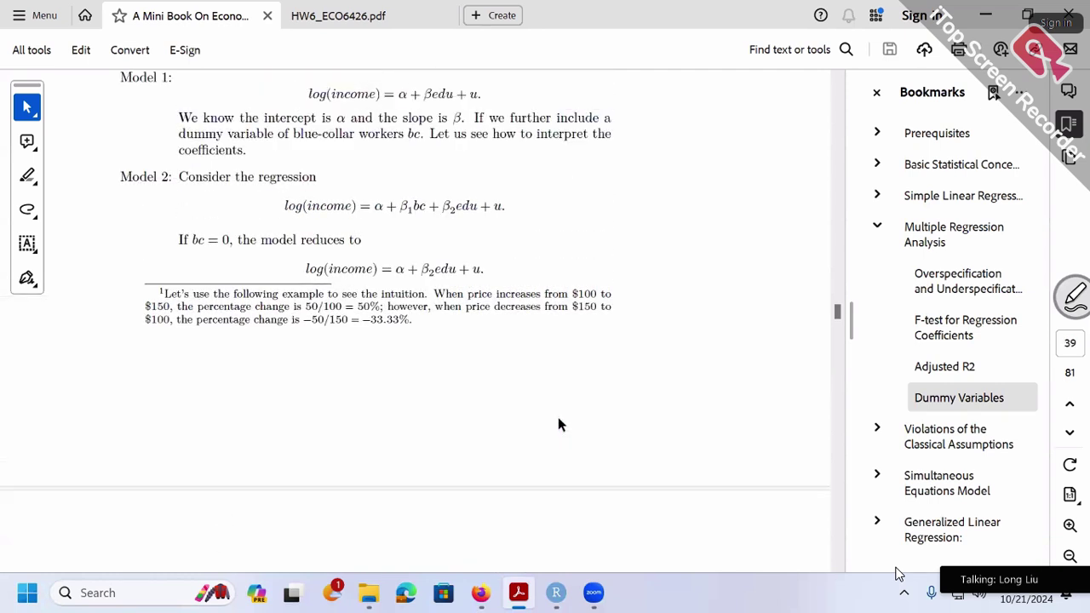
pyautogui.moveTo(399, 206); pyautogui.dragTo(431, 206)
pyautogui.moveTo(419, 209)
pyautogui.mouseDown()
pyautogui.moveTo(409, 209)
pyautogui.moveTo(426, 205)
pyautogui.mouseUp()
pyautogui.click(375, 206)
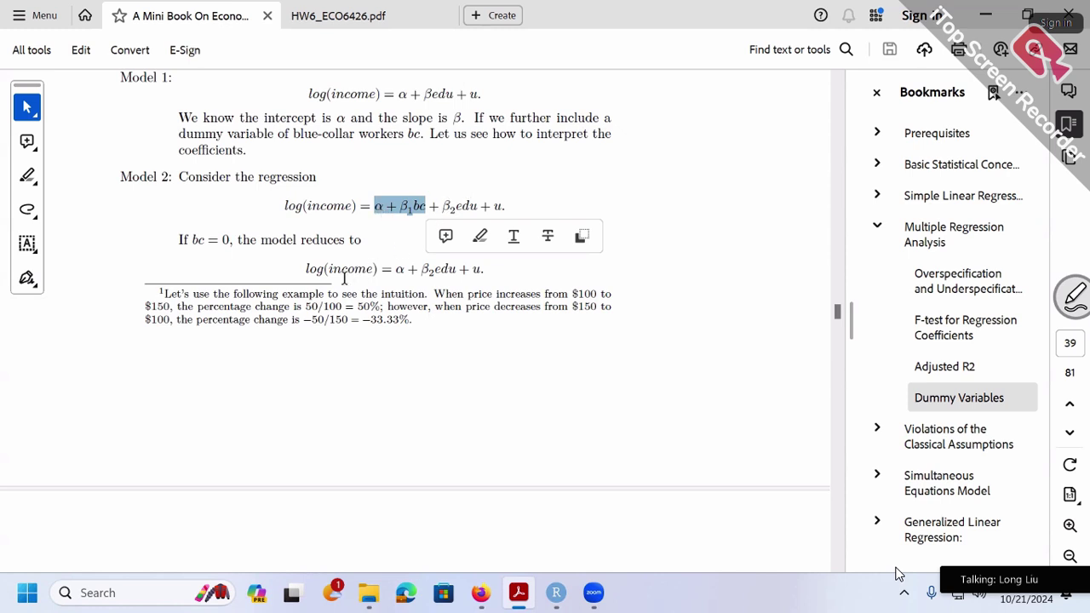
# - Hide the bookmarks and enlarge page 40 to 130%, showing the Model 3 regression and its two reduced cases
pyautogui.scroll(-4, 345, 281)
pyautogui.scroll(-7, 348, 281)
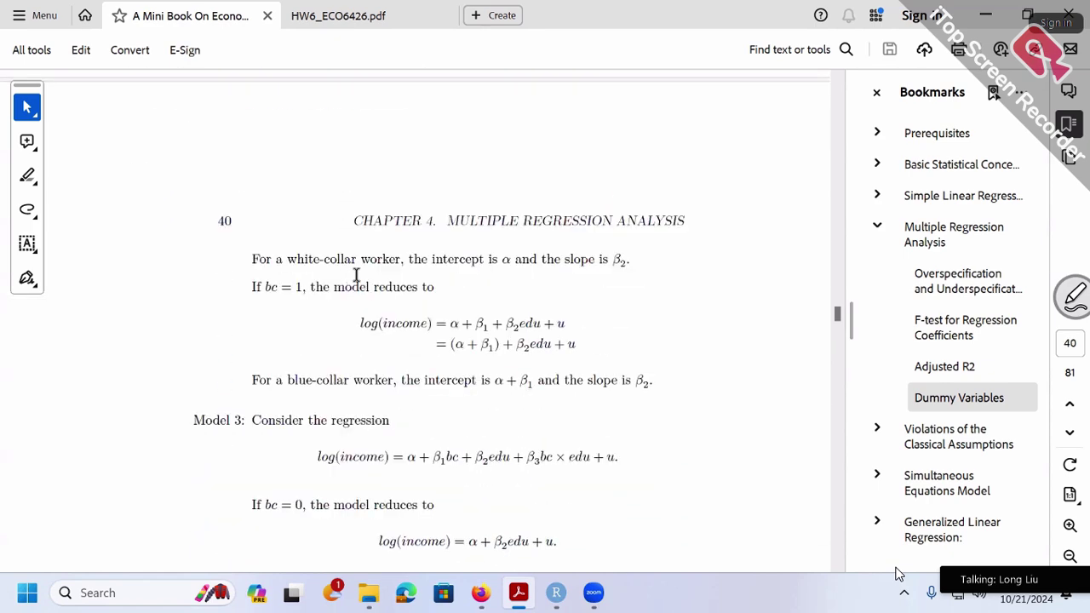
pyautogui.click(876, 92)
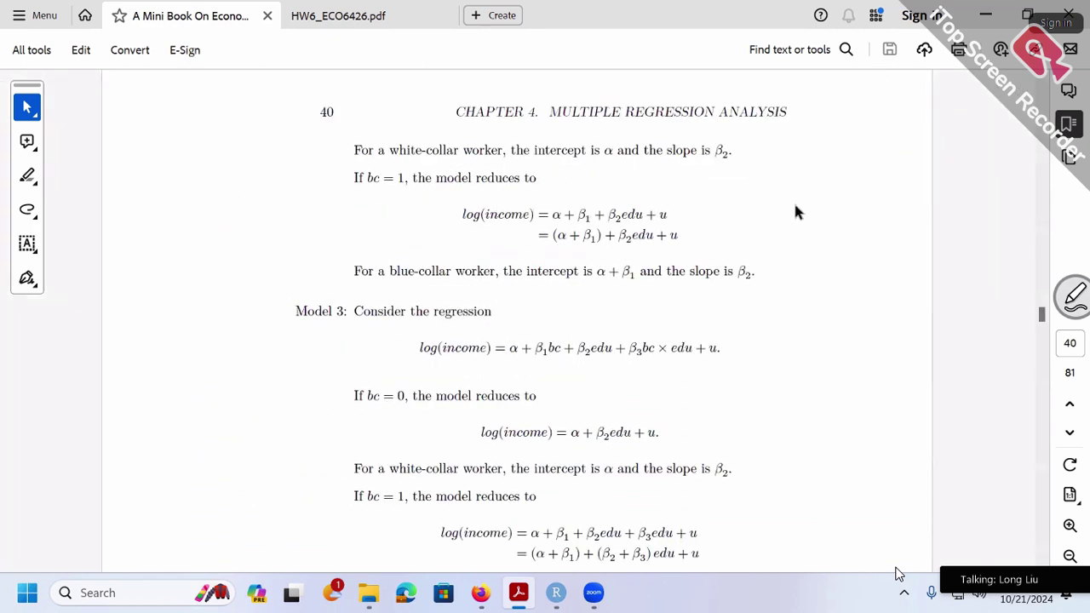
pyautogui.keyDown('ctrl'); pyautogui.scroll(1, 805, 338); pyautogui.keyUp('ctrl')
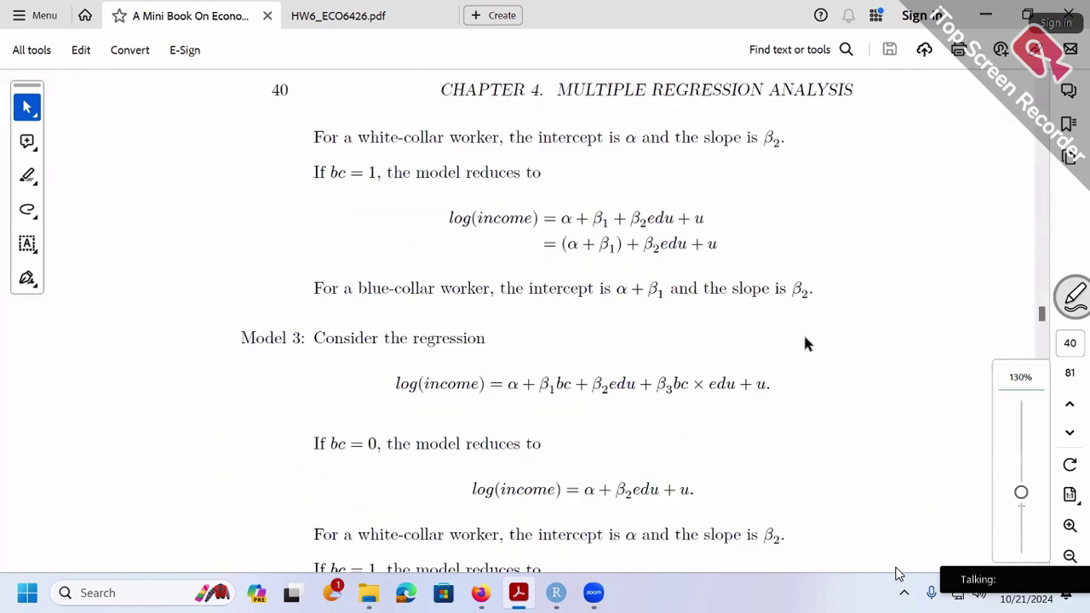
pyautogui.scroll(-4, 805, 338)
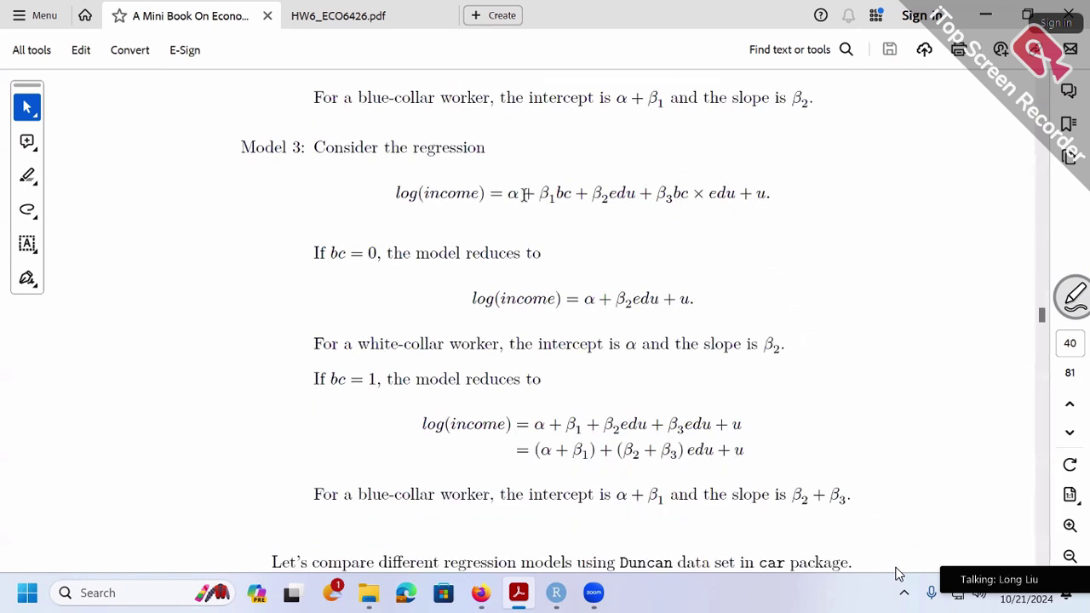
# - Select the full Model 3 regression and the α + β1 terms in the first line of its bc = 1 equation
pyautogui.moveTo(385, 193); pyautogui.dragTo(781, 190)
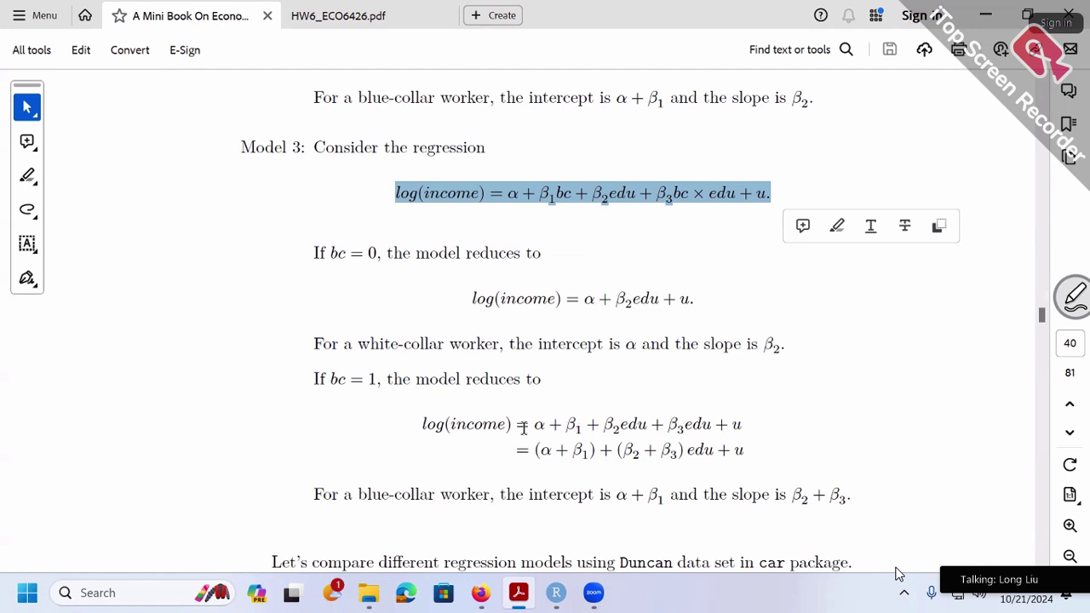
pyautogui.moveTo(539, 426); pyautogui.dragTo(580, 424)
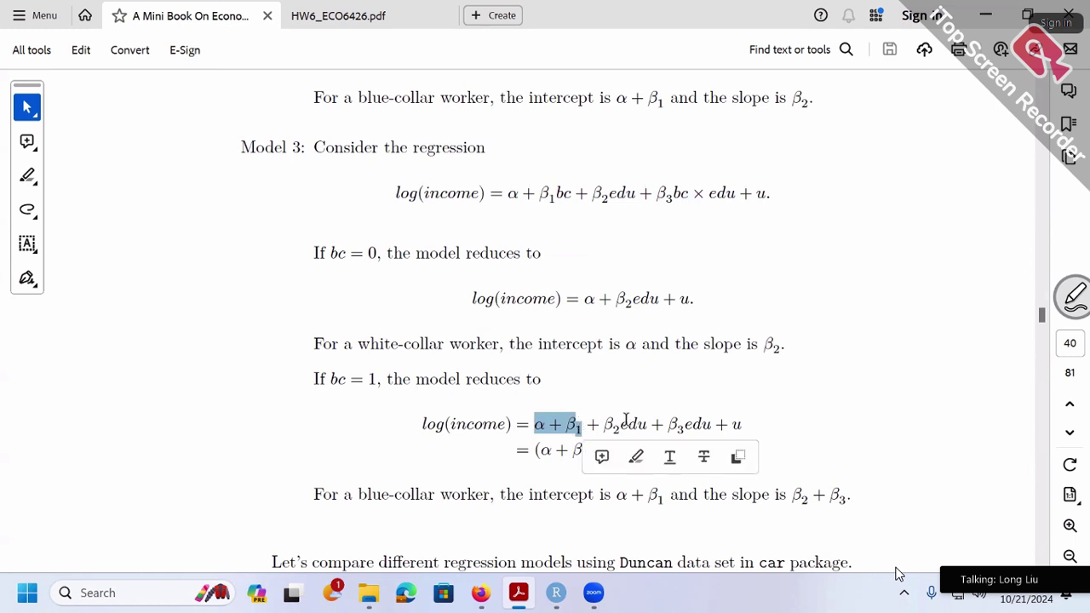
pyautogui.click(629, 424)
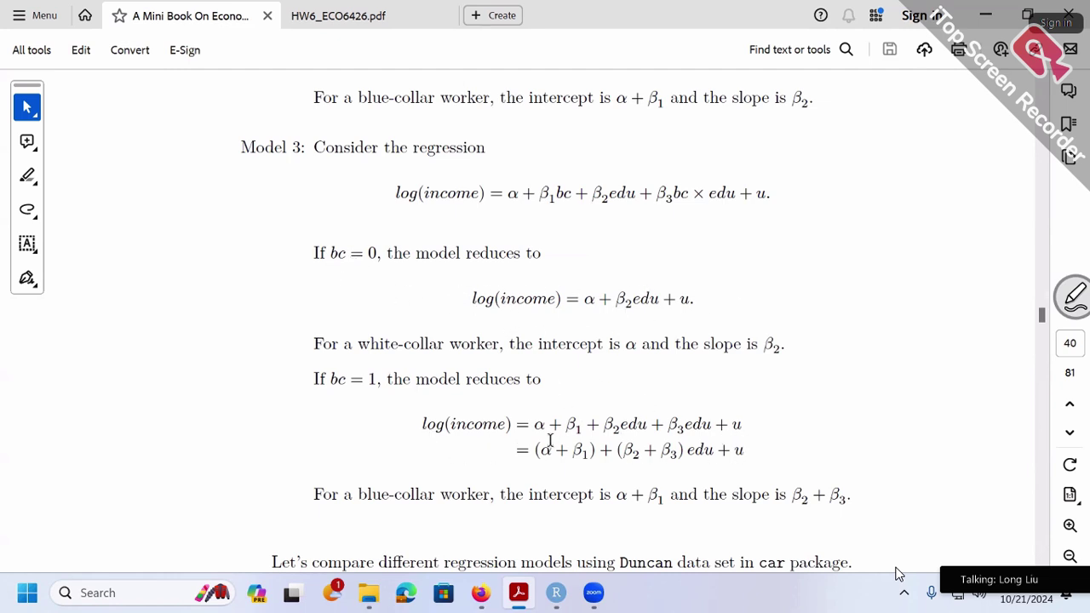
# - Compare Model 3's bc = 0 and bc = 1 cases by selecting the slopes β2 and (β2 + β3) and the intercepts α and (α + β1)
pyautogui.moveTo(615, 298); pyautogui.dragTo(630, 303)
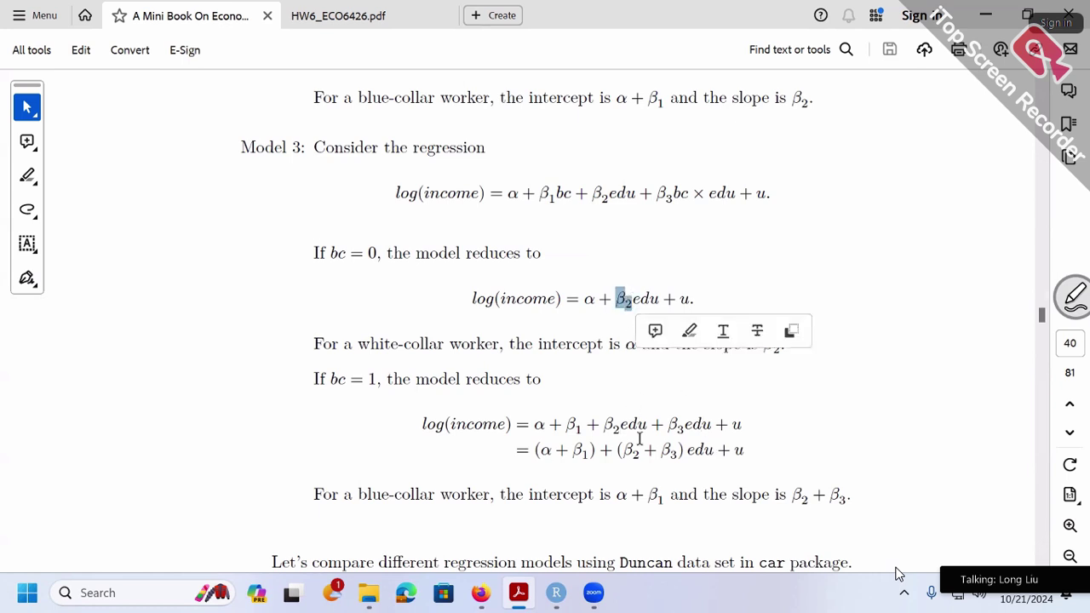
pyautogui.moveTo(624, 451); pyautogui.dragTo(675, 454)
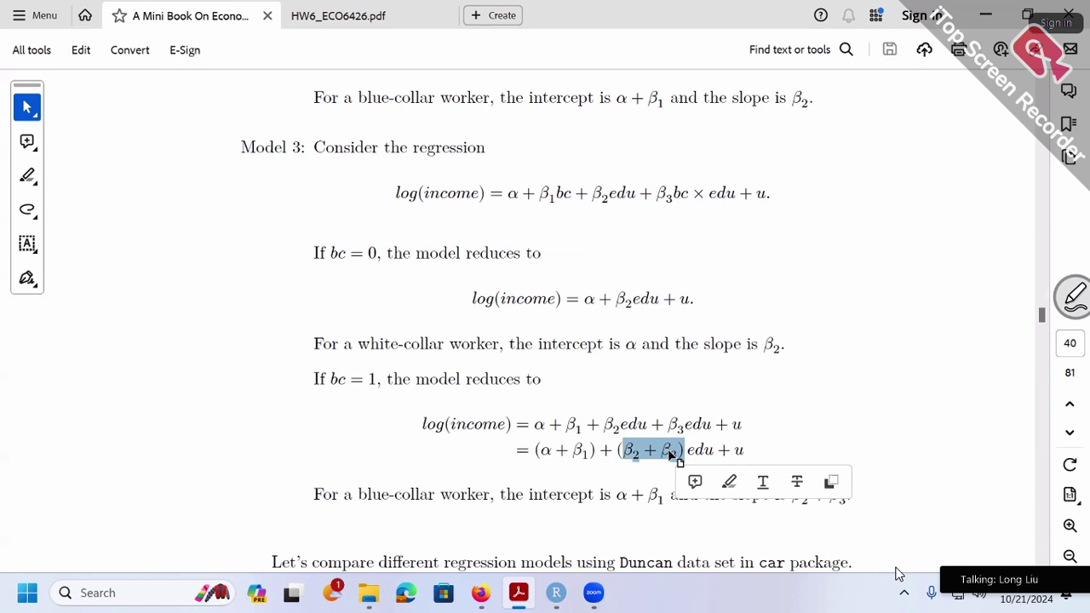
pyautogui.moveTo(584, 300); pyautogui.dragTo(597, 299)
pyautogui.moveTo(542, 450); pyautogui.dragTo(591, 452)
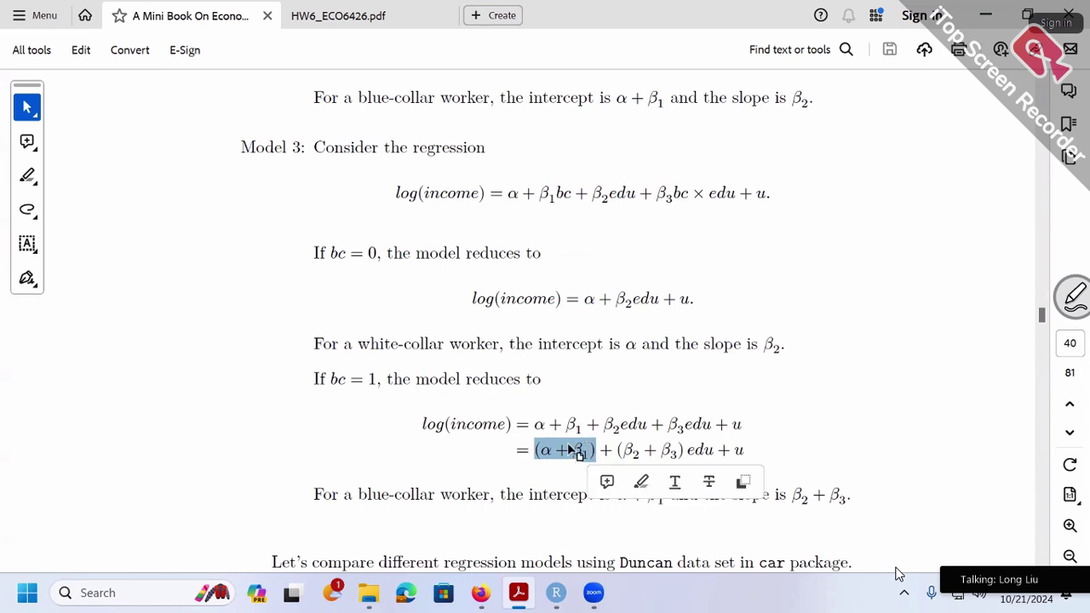
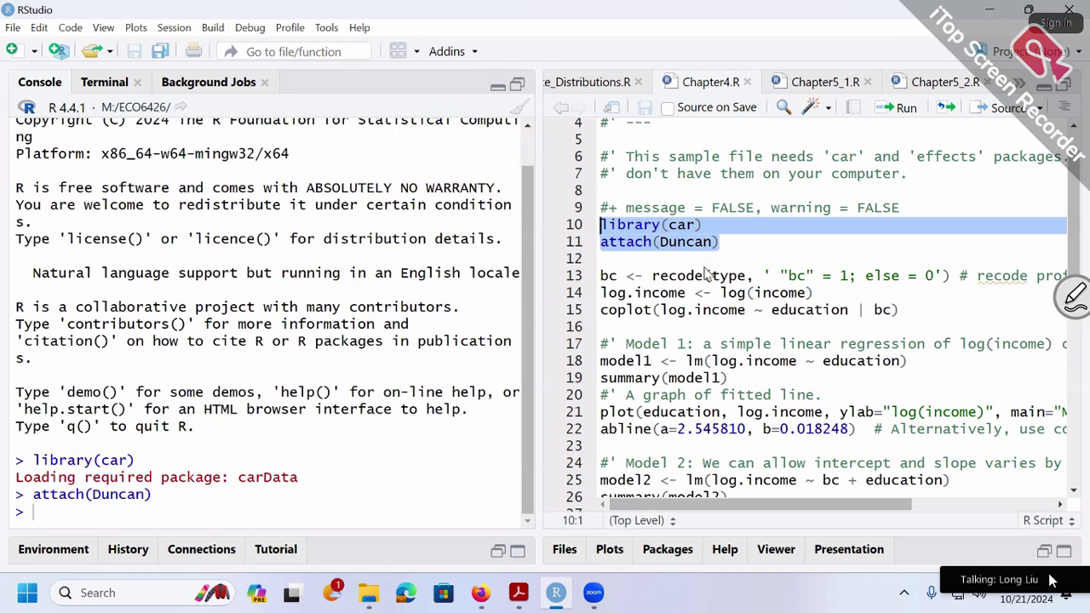
# - Run lines 13 to 15 of Chapter4.R to draw coplot(log.income ~ education | bc), and enlarge the plot
pyautogui.moveTo(831, 293); pyautogui.dragTo(572, 283)
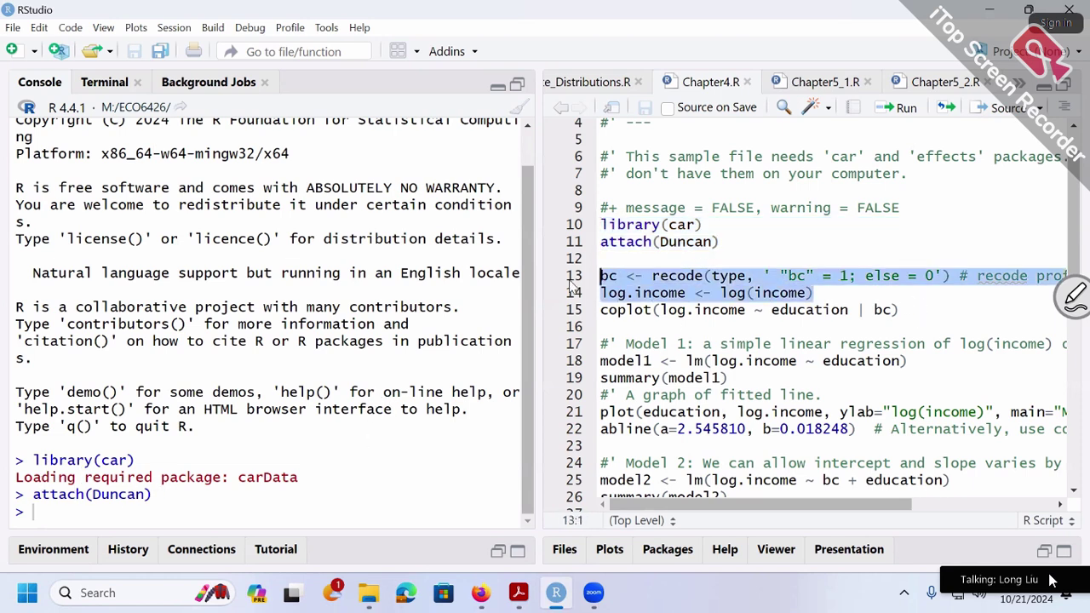
pyautogui.click(905, 107)
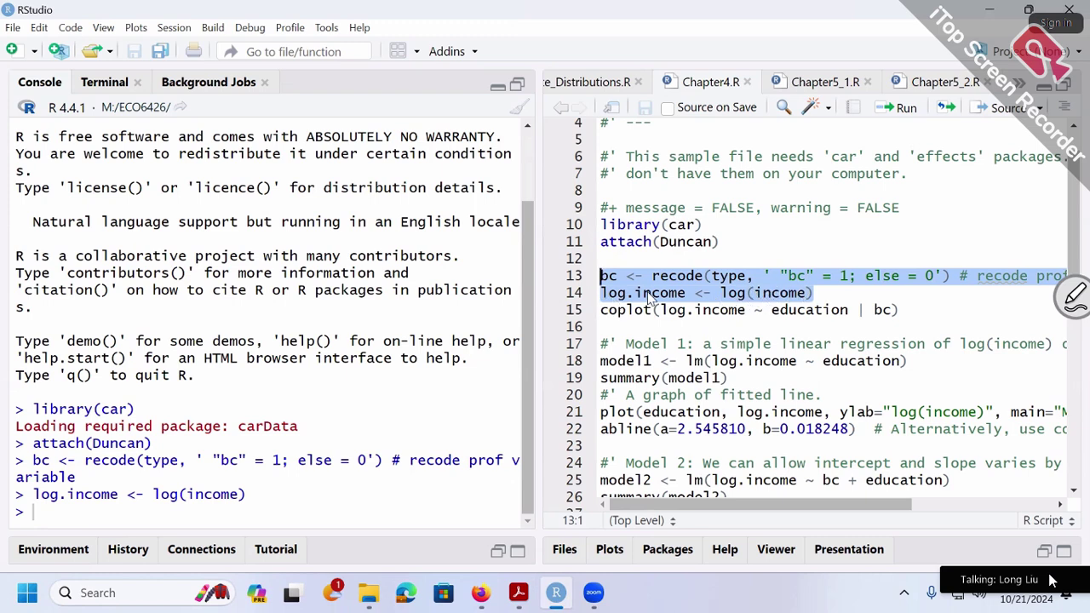
pyautogui.moveTo(911, 315); pyautogui.dragTo(600, 310)
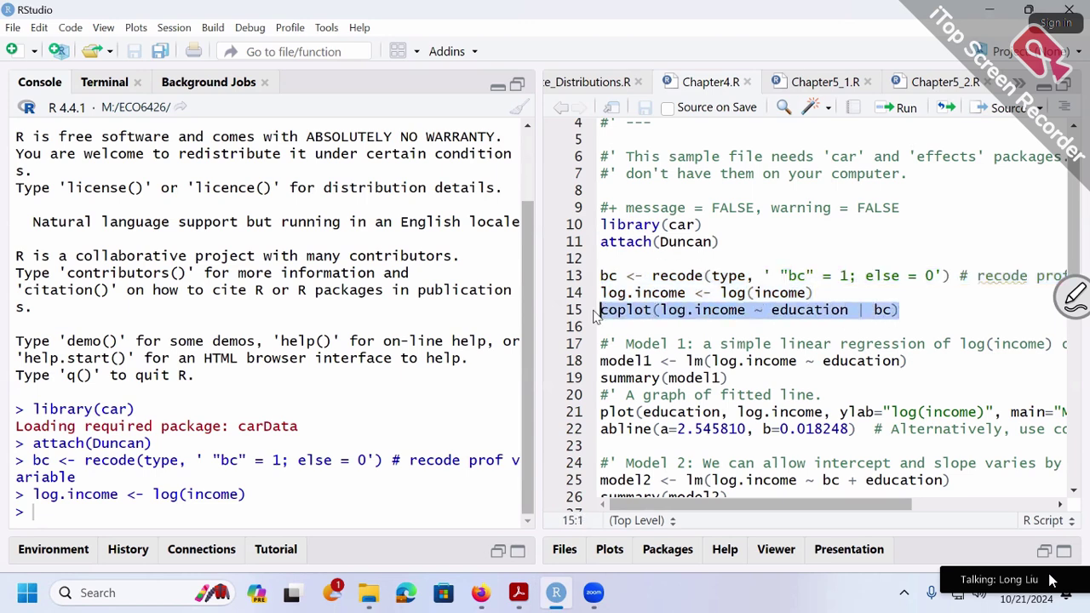
pyautogui.click(902, 108)
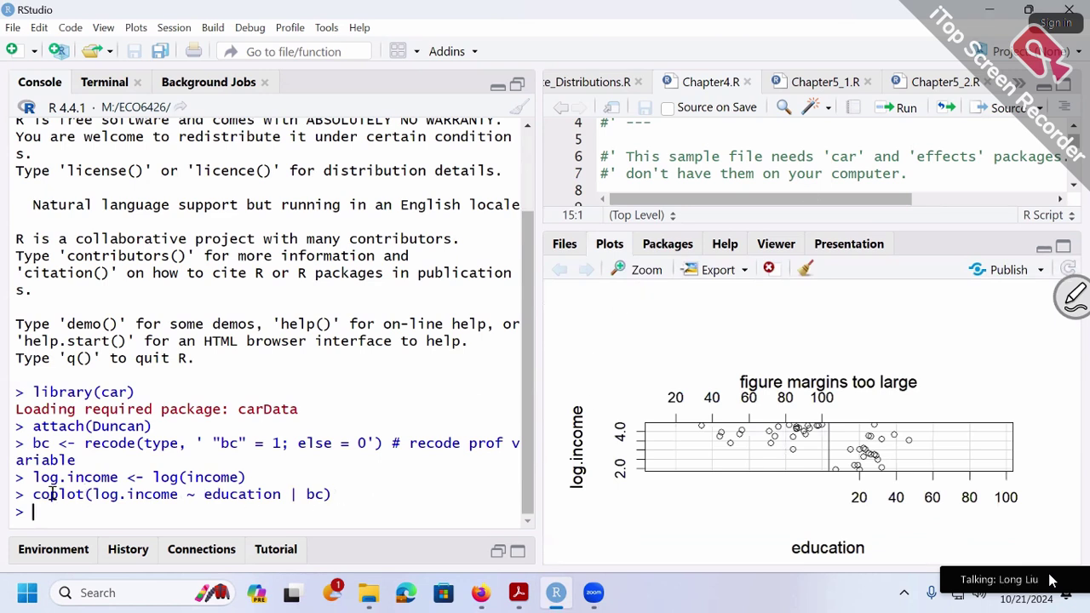
pyautogui.moveTo(50, 494); pyautogui.dragTo(280, 498)
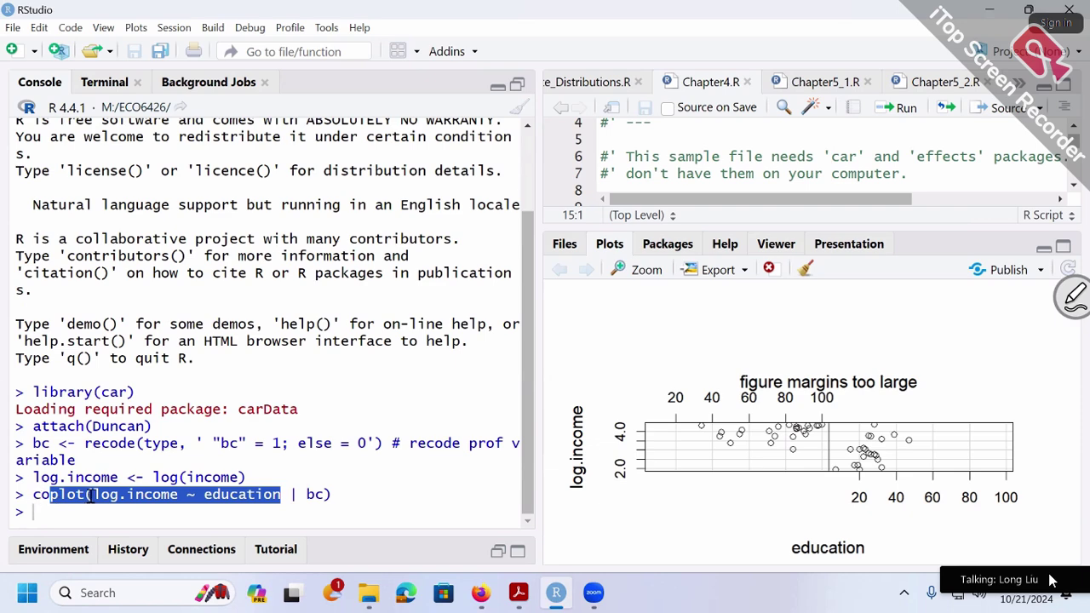
pyautogui.click(1063, 247)
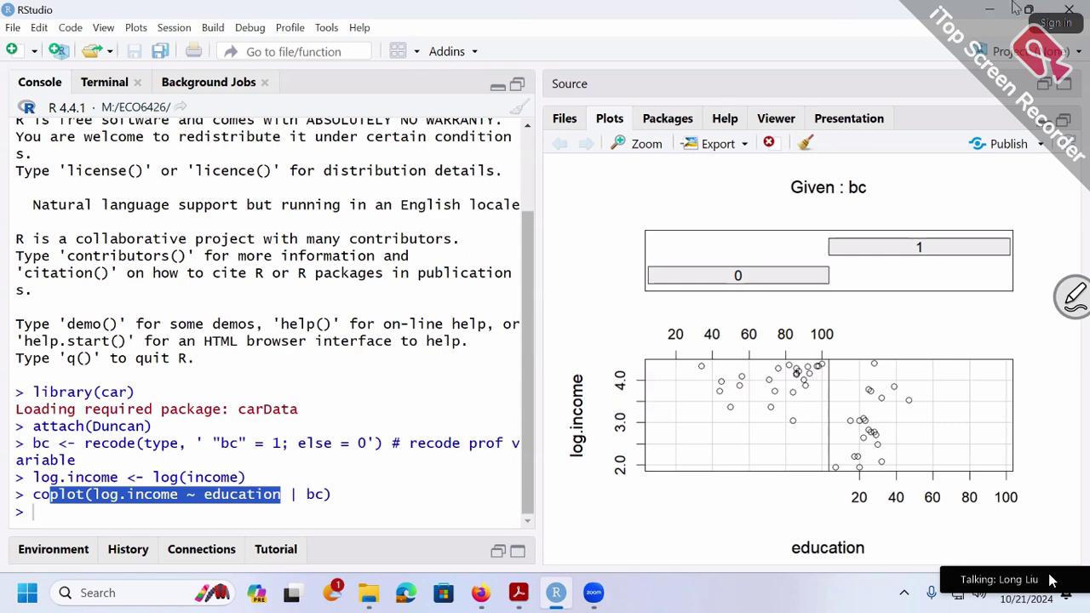
# - Bring the script back into full view and run Model 1, lm(log.income ~ education), with its summary
pyautogui.click(1063, 83)
pyautogui.scroll(-1, 880, 296)
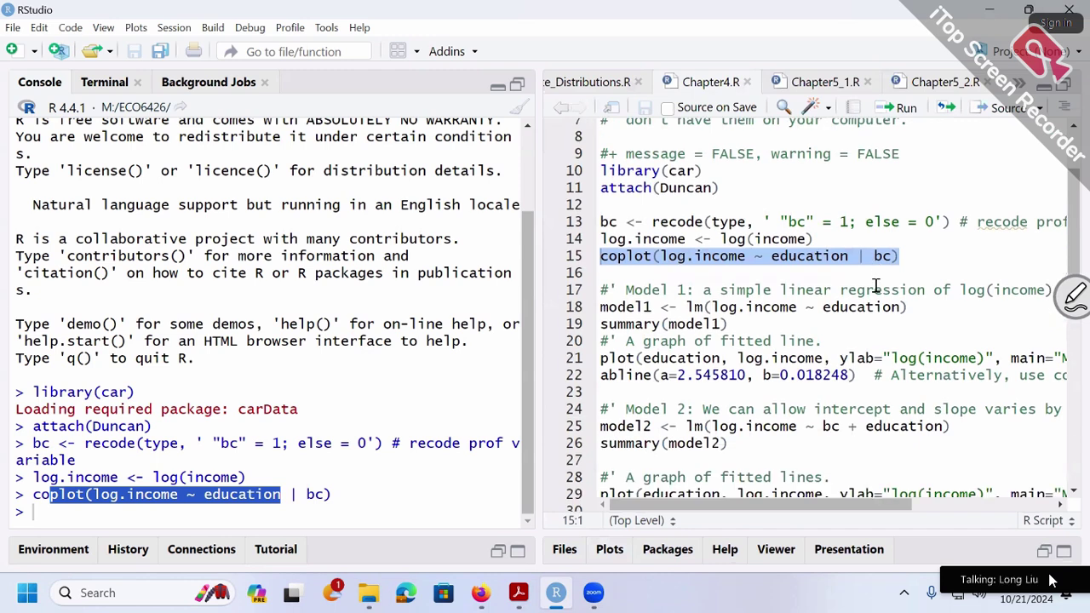
pyautogui.moveTo(746, 328); pyautogui.dragTo(598, 291)
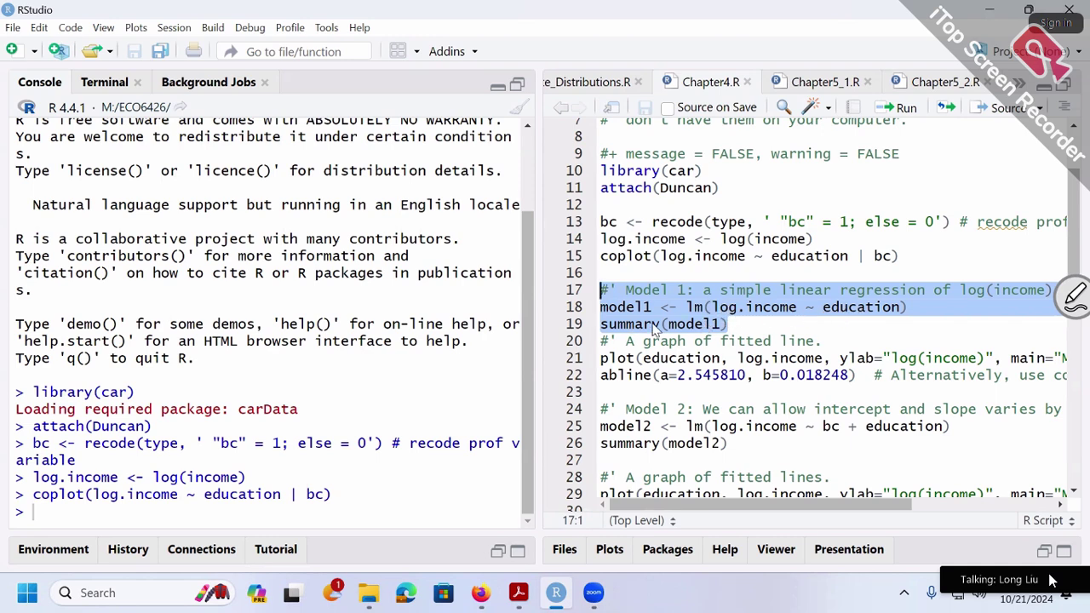
pyautogui.click(899, 108)
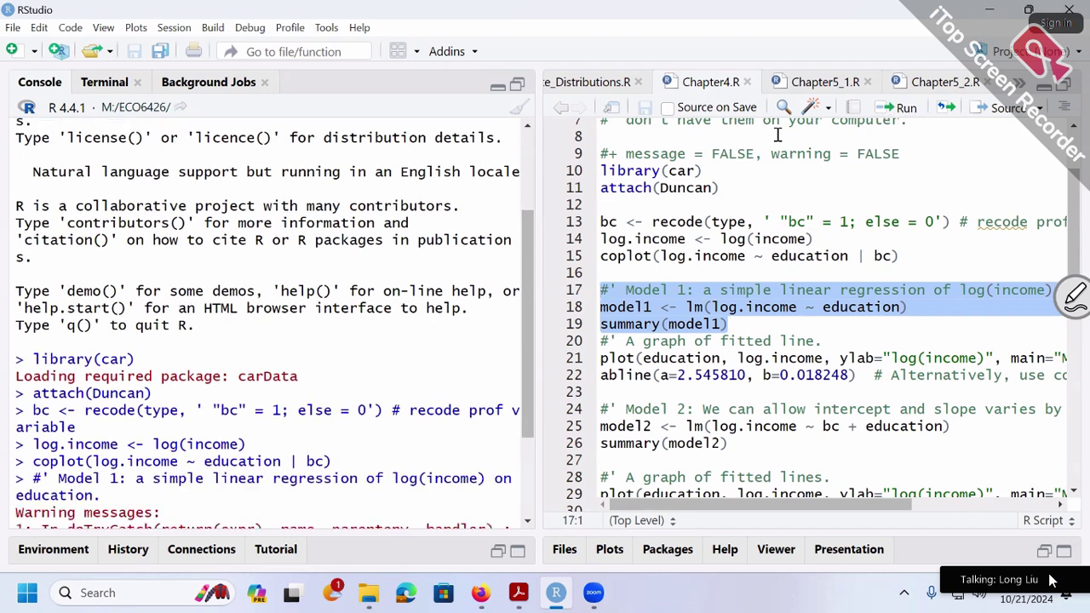
# - Examine the education row and its estimate in Model 1's coefficient table by selecting them
pyautogui.moveTo(120, 357); pyautogui.dragTo(163, 358)
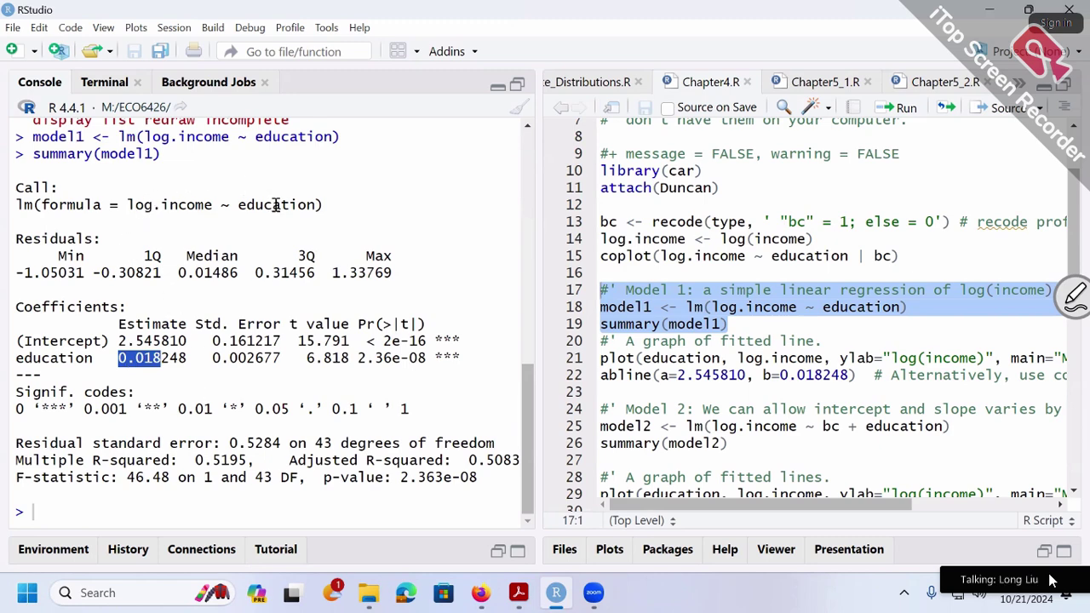
pyautogui.moveTo(92, 359); pyautogui.dragTo(19, 368)
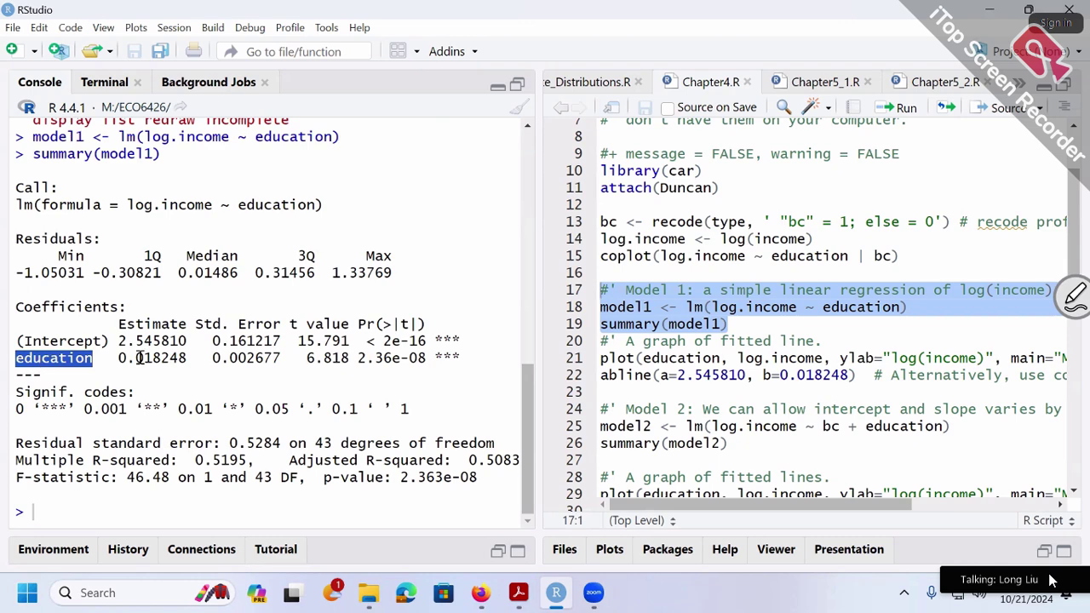
pyautogui.moveTo(126, 358); pyautogui.dragTo(156, 357)
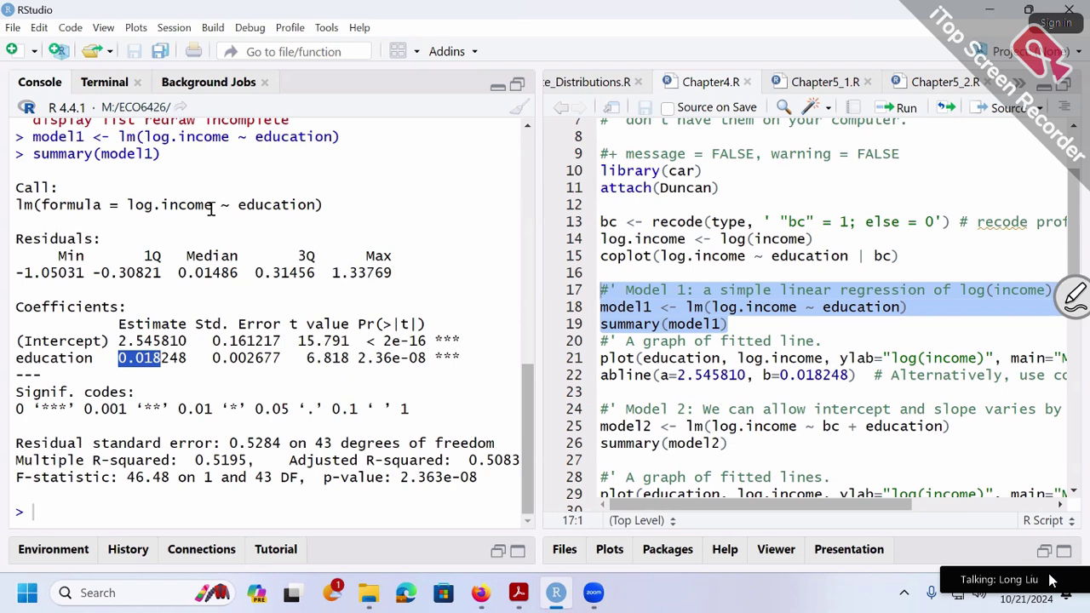
pyautogui.click(159, 361)
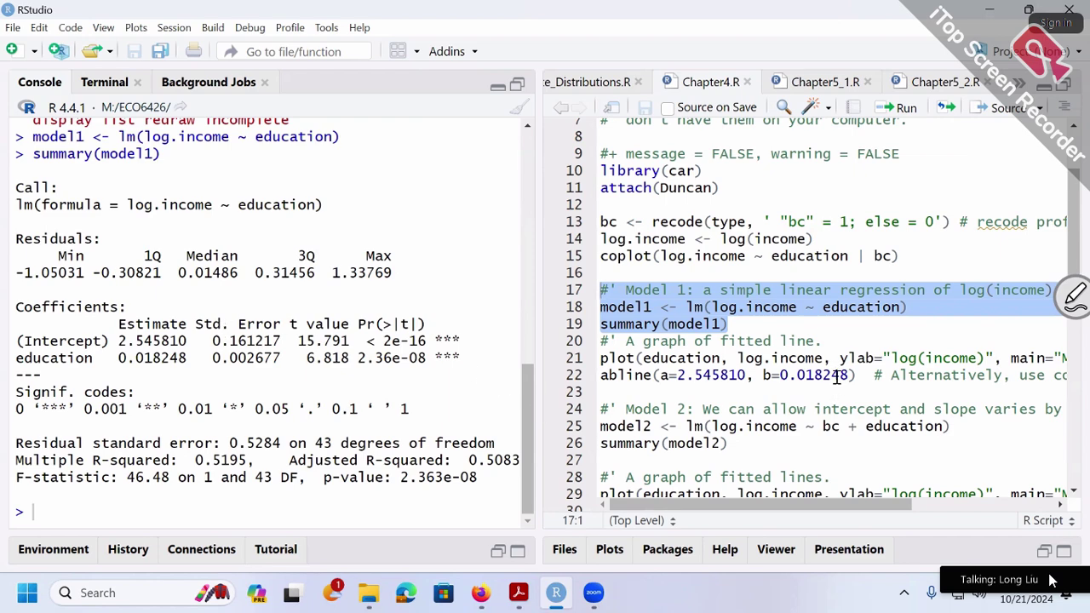
# - Run the Model 2 lines of the script, lm(log.income ~ bc + education), with the summary
pyautogui.scroll(-1, 776, 381)
pyautogui.scroll(-1, 776, 362)
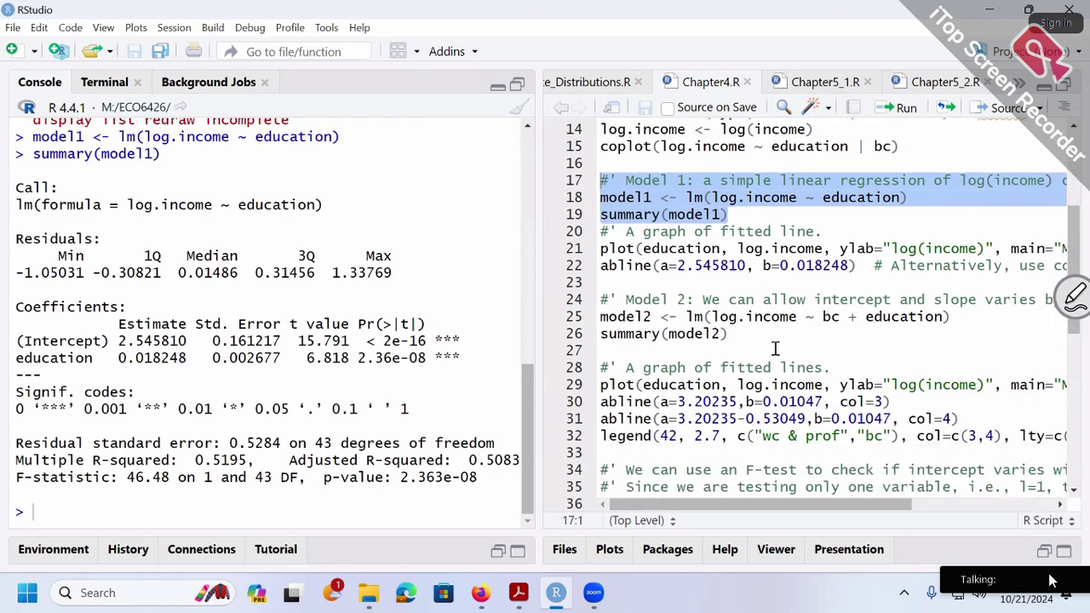
pyautogui.moveTo(728, 333); pyautogui.dragTo(601, 300)
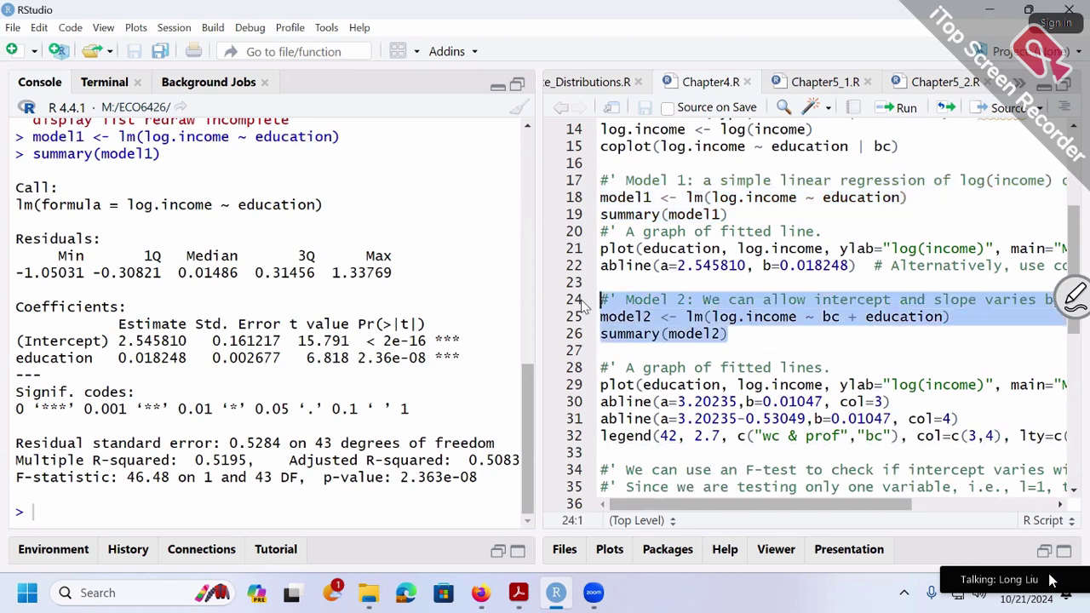
pyautogui.click(909, 115)
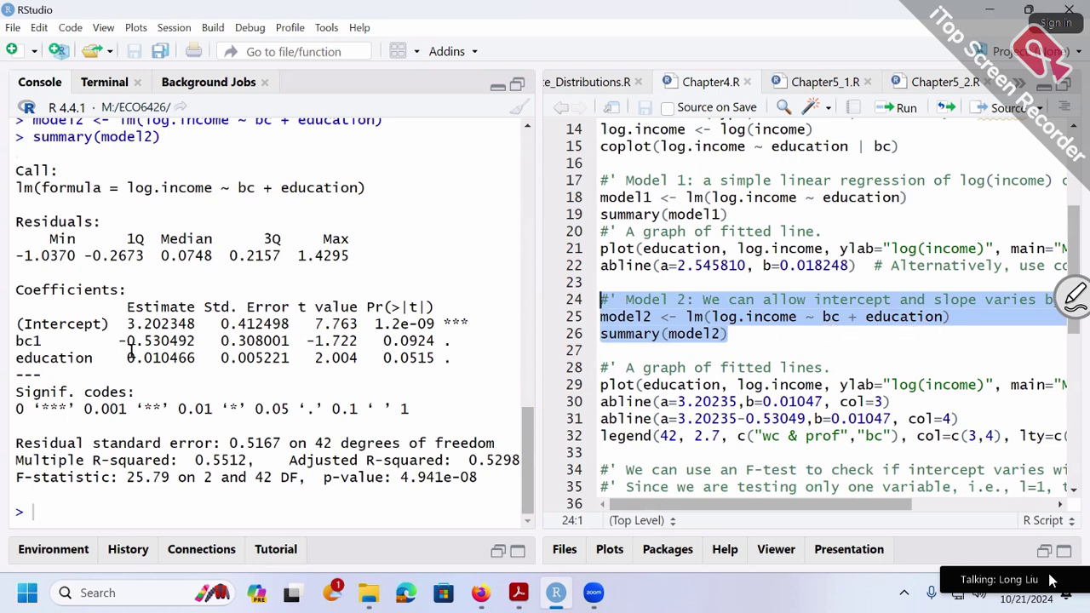
# - Examine the bc1 and education rows of Model 2's coefficient table by selecting their names and estimates
pyautogui.moveTo(119, 341); pyautogui.dragTo(199, 341)
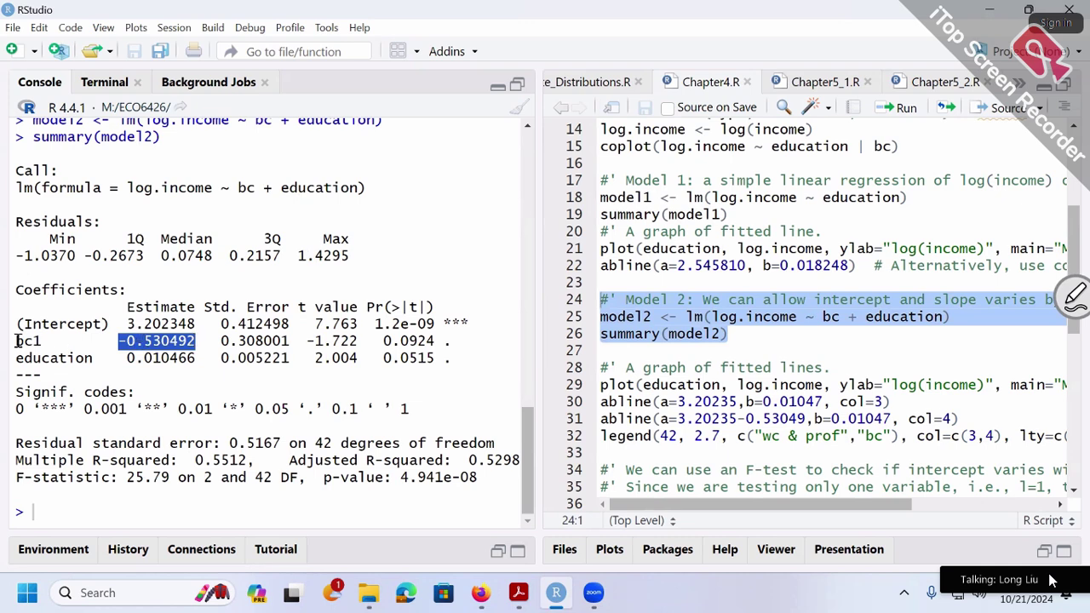
pyautogui.moveTo(17, 341); pyautogui.dragTo(46, 341)
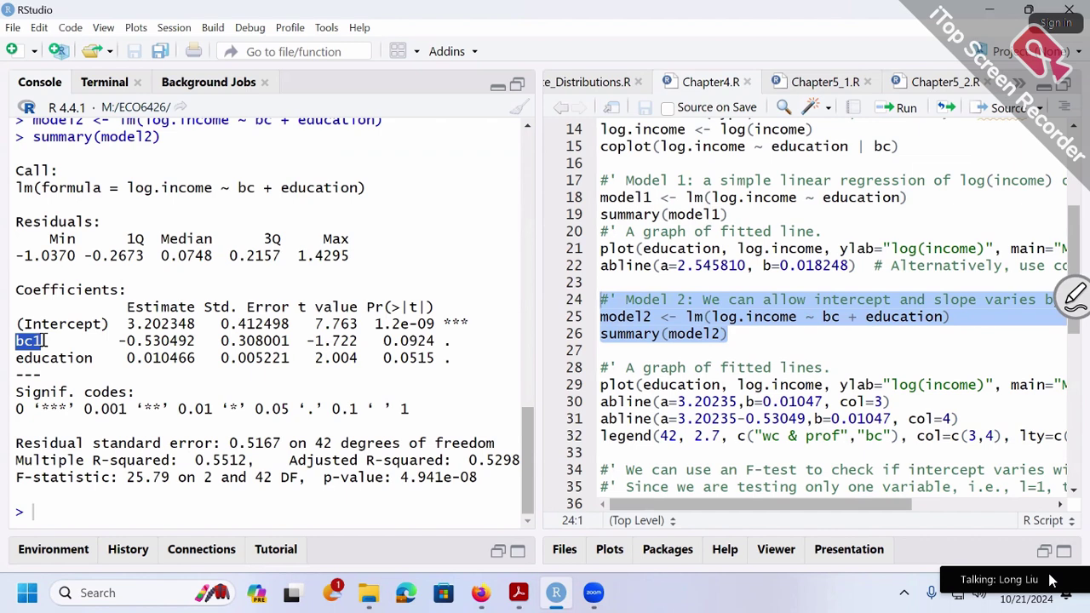
pyautogui.moveTo(111, 341); pyautogui.dragTo(180, 340)
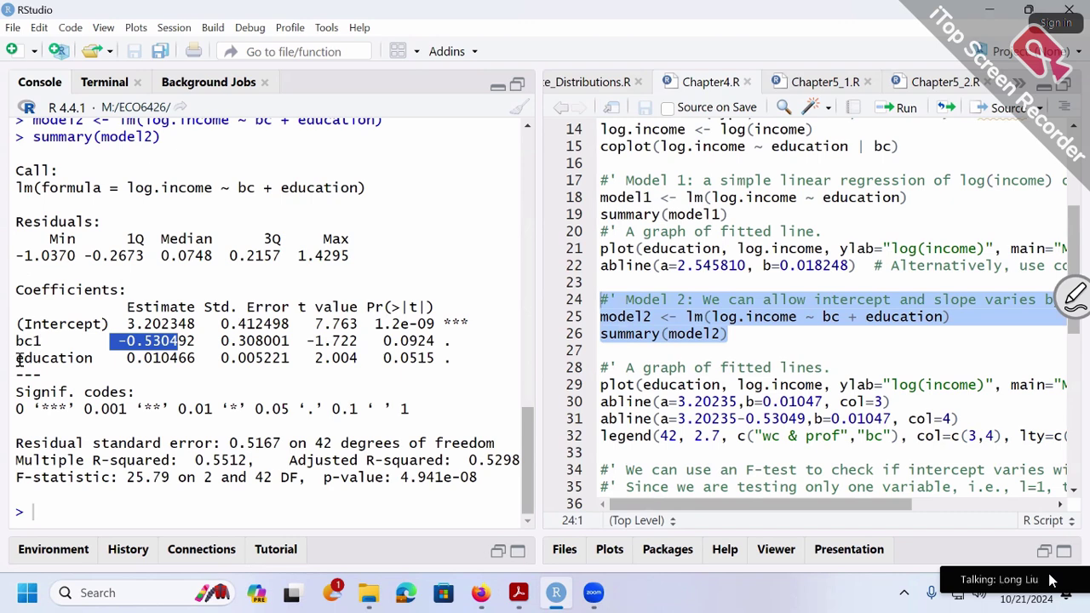
pyautogui.moveTo(14, 359); pyautogui.dragTo(198, 361)
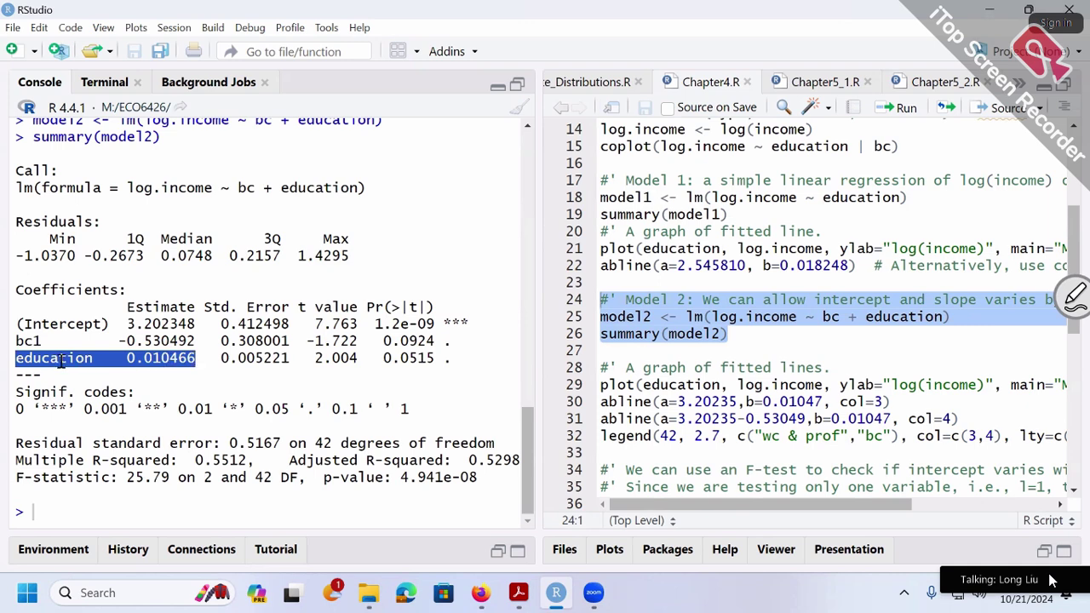
pyautogui.click(161, 358)
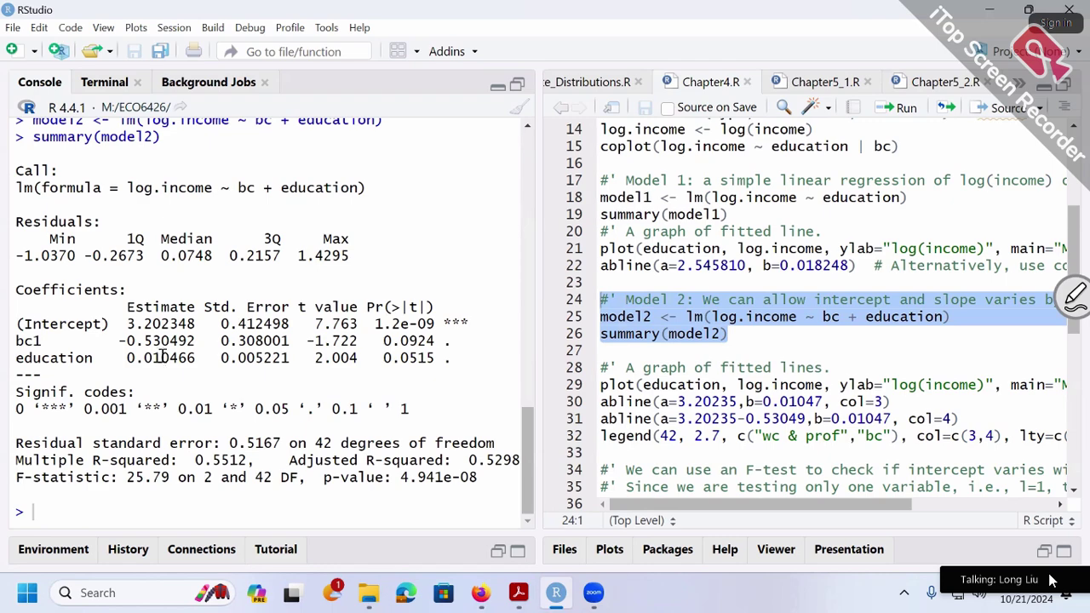
# - Compare the education estimates in the Model 1 and Model 2 summaries, and select Model 2's bc1 estimate
pyautogui.scroll(7, 174, 315)
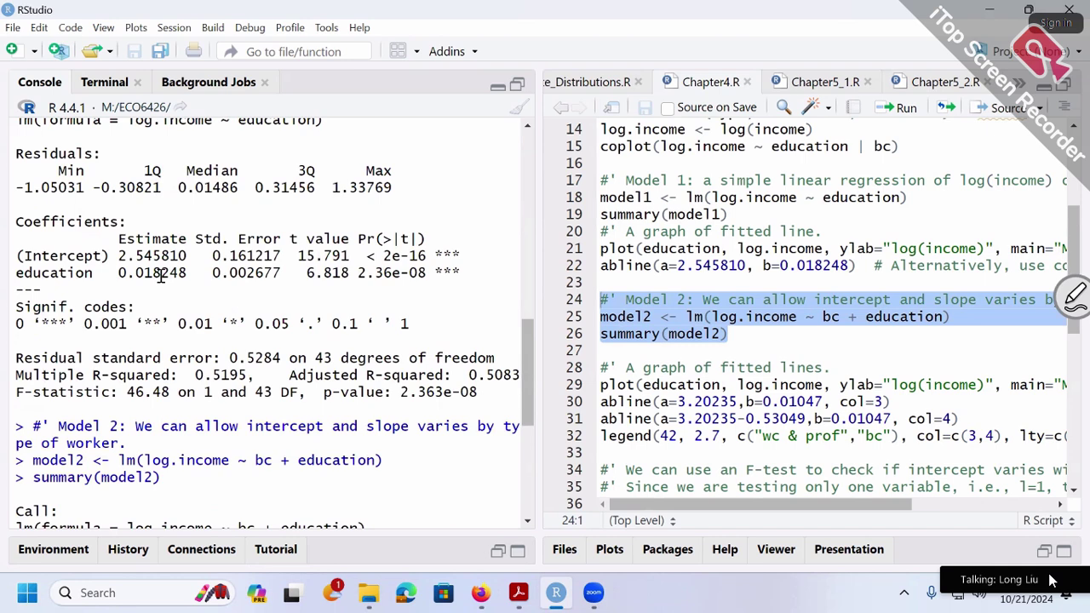
pyautogui.scroll(-5, 161, 277)
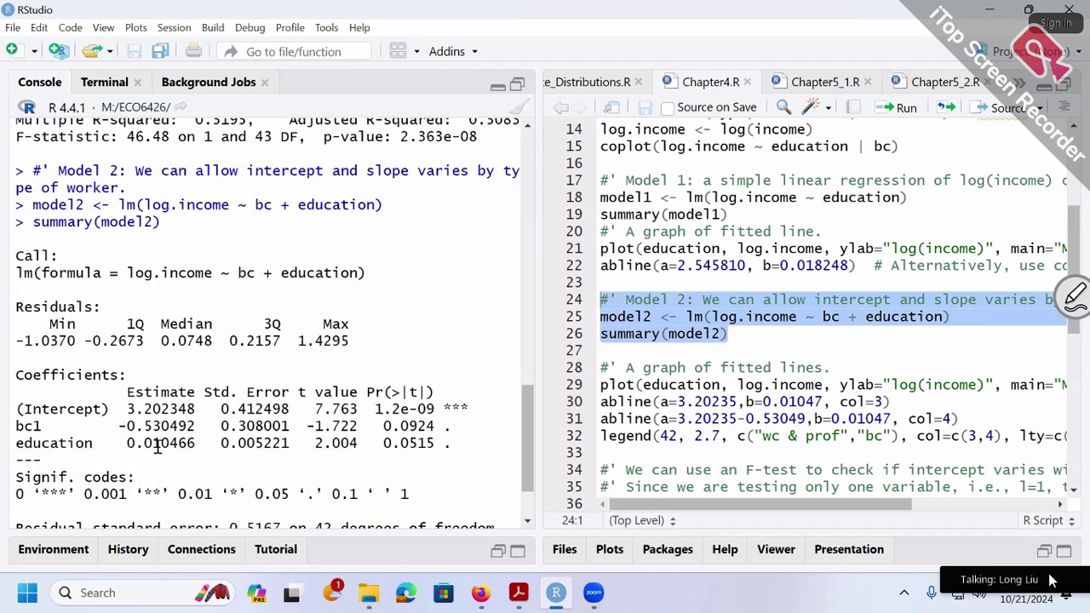
pyautogui.moveTo(170, 443); pyautogui.dragTo(153, 443)
pyautogui.click(121, 426)
pyautogui.moveTo(121, 426); pyautogui.dragTo(163, 426)
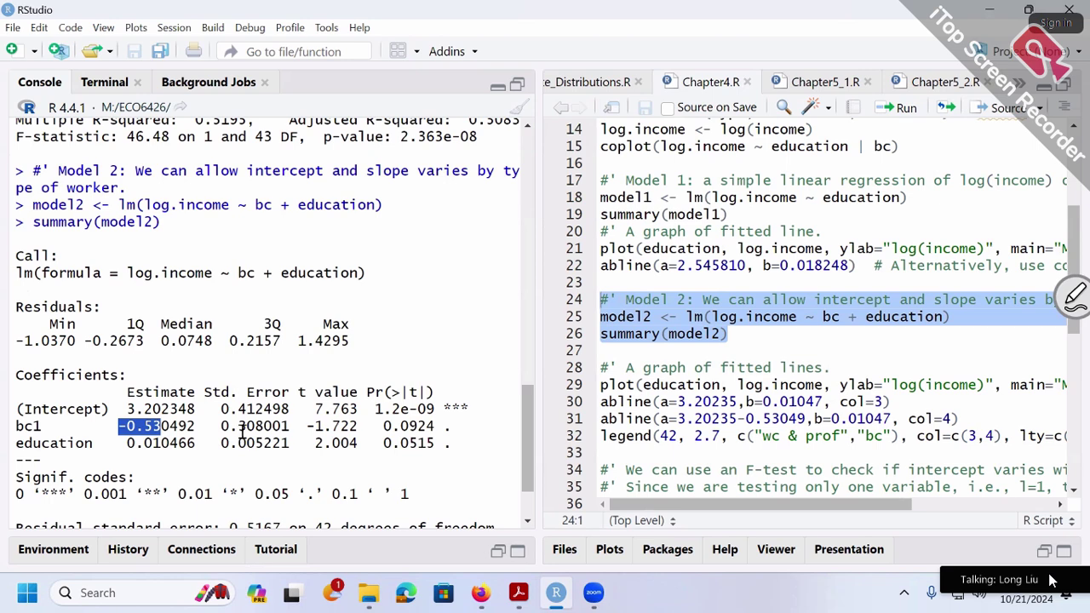
# - Compute exp(-0.530492) - 1 in the console and compare the result with the bc1 coefficient used in it
pyautogui.click(231, 465)
pyautogui.write('ex')
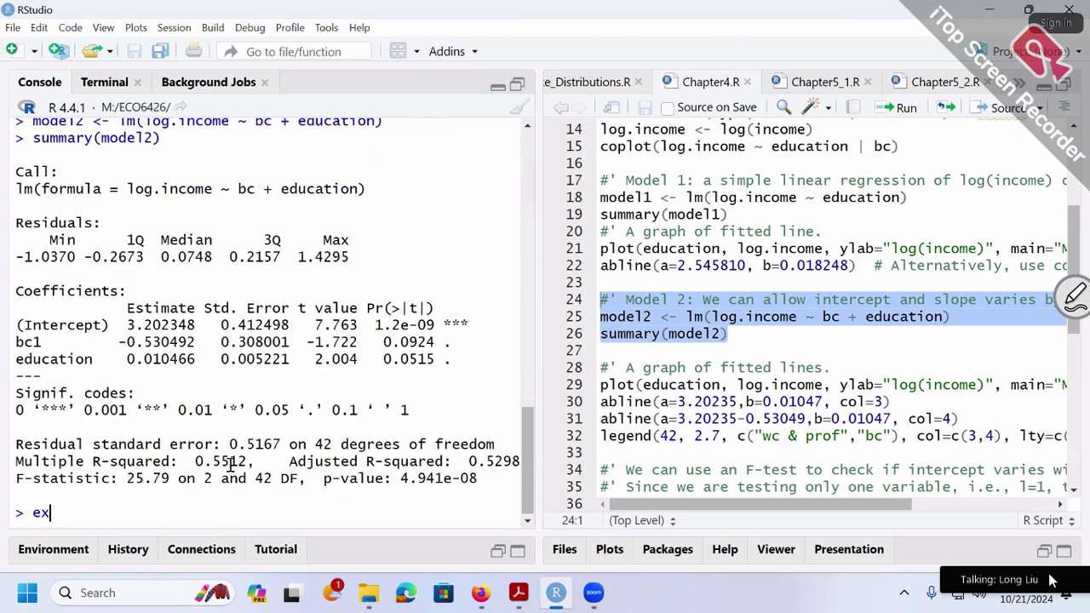
pyautogui.write('p()')
pyautogui.moveTo(120, 341); pyautogui.dragTo(195, 342)
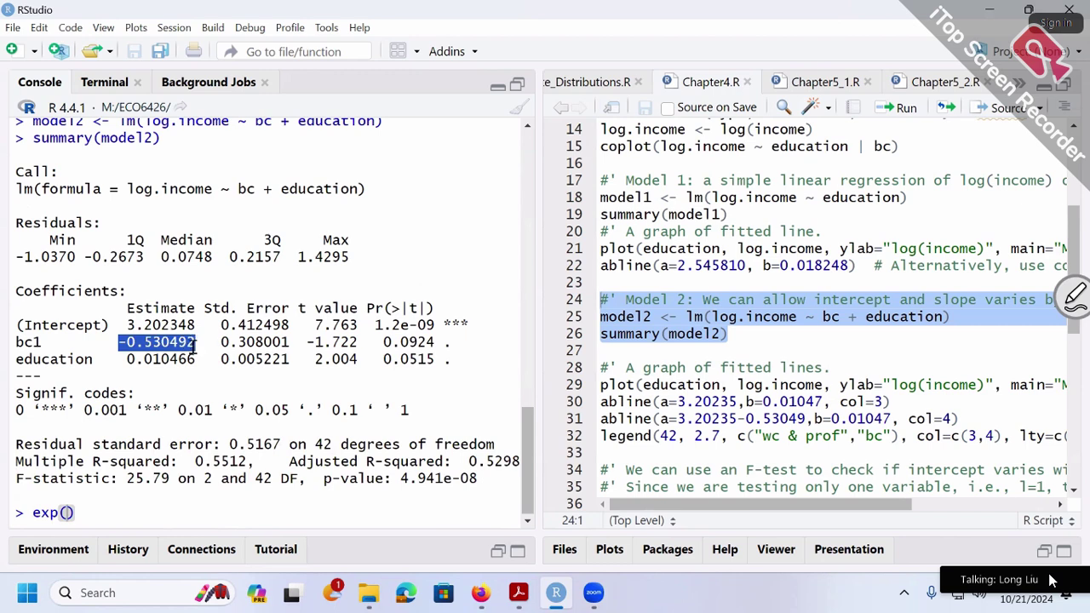
pyautogui.click(68, 512)
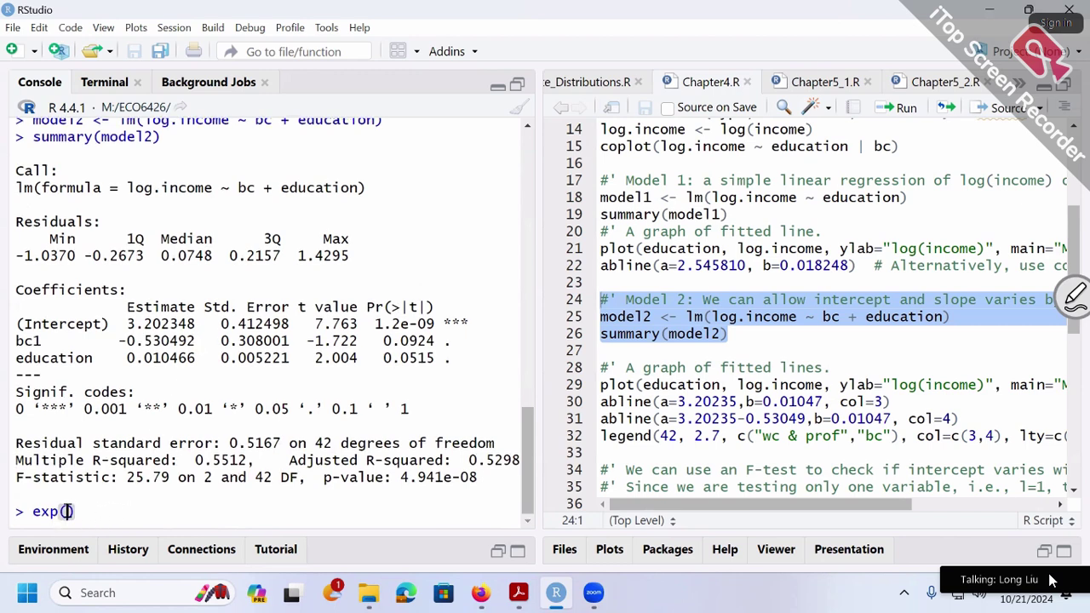
pyautogui.write('-0.530492')
pyautogui.press('Right')
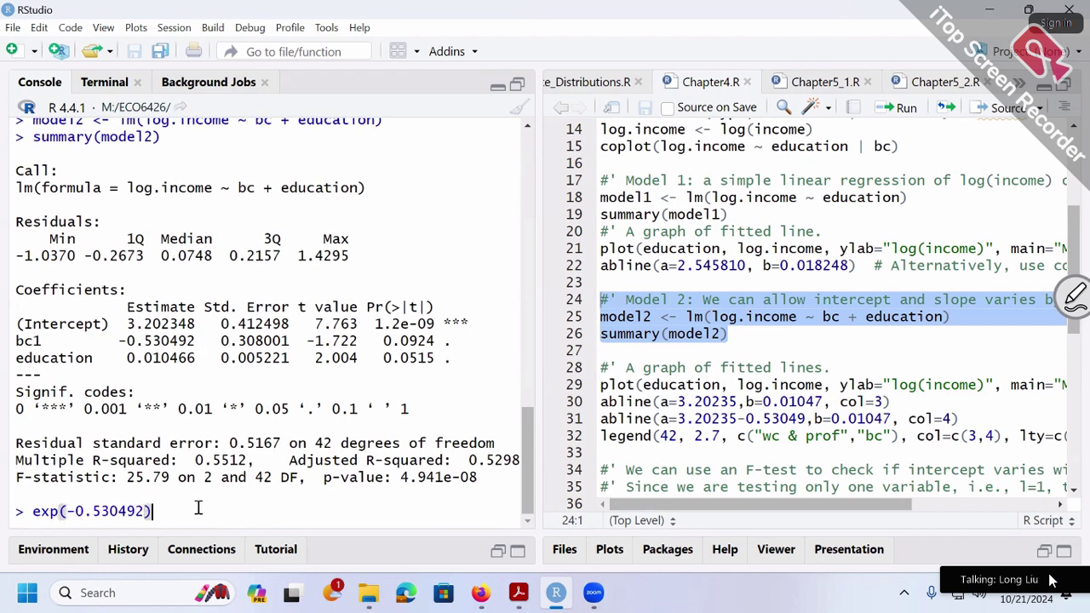
pyautogui.write('- 1')
pyautogui.press('Return')
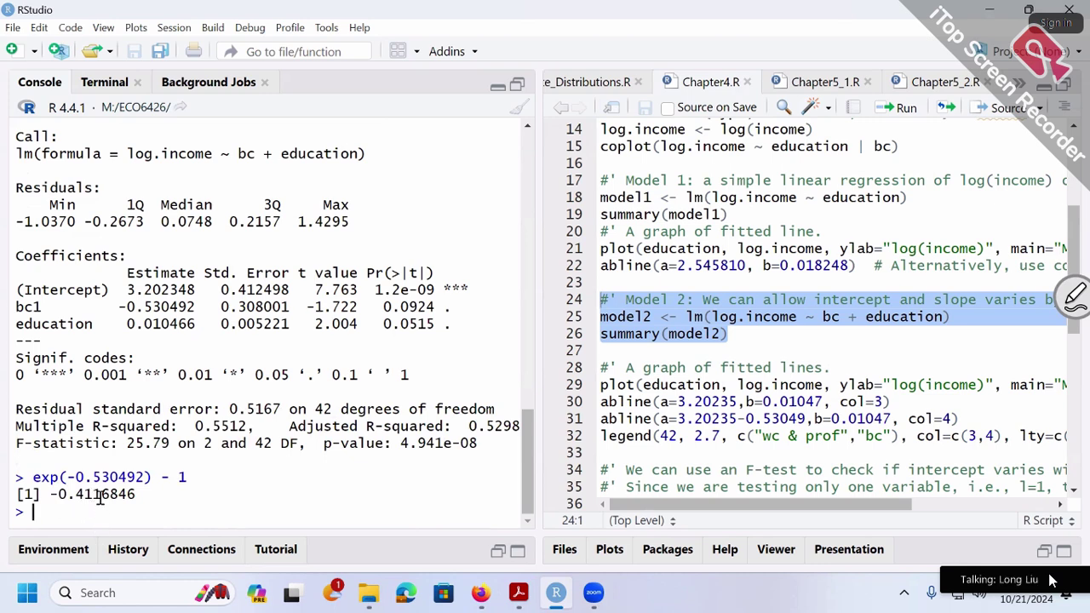
pyautogui.moveTo(92, 477); pyautogui.dragTo(108, 478)
pyautogui.moveTo(76, 494); pyautogui.dragTo(92, 494)
# - Run the Model 3 lines of the script, lm(log.income ~ bc + education + bc * education), with the summary
pyautogui.scroll(-2, 814, 333)
pyautogui.scroll(-2, 814, 333)
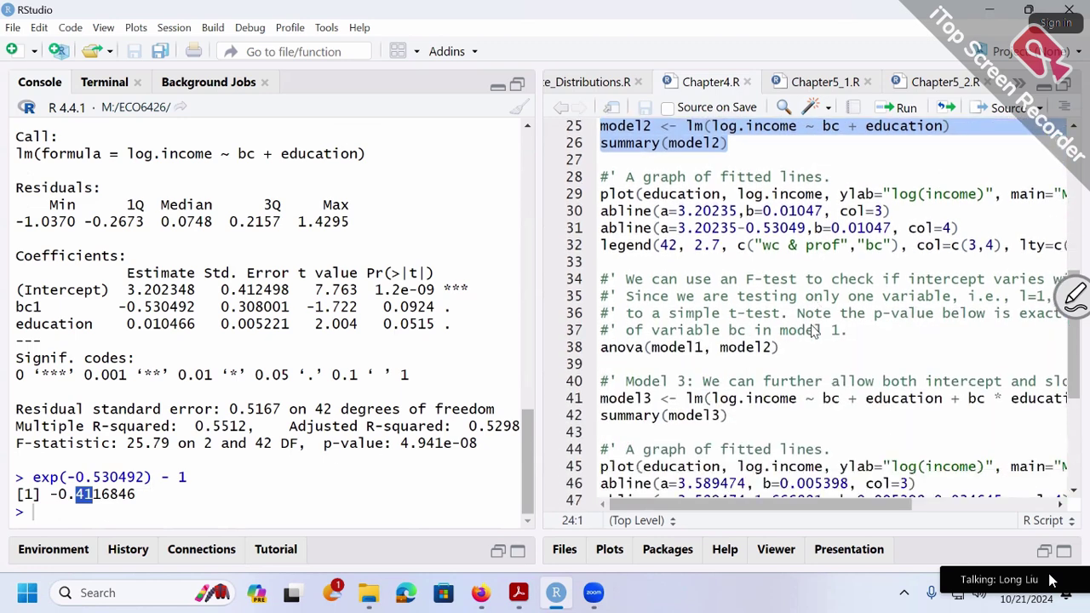
pyautogui.moveTo(769, 390); pyautogui.dragTo(601, 337)
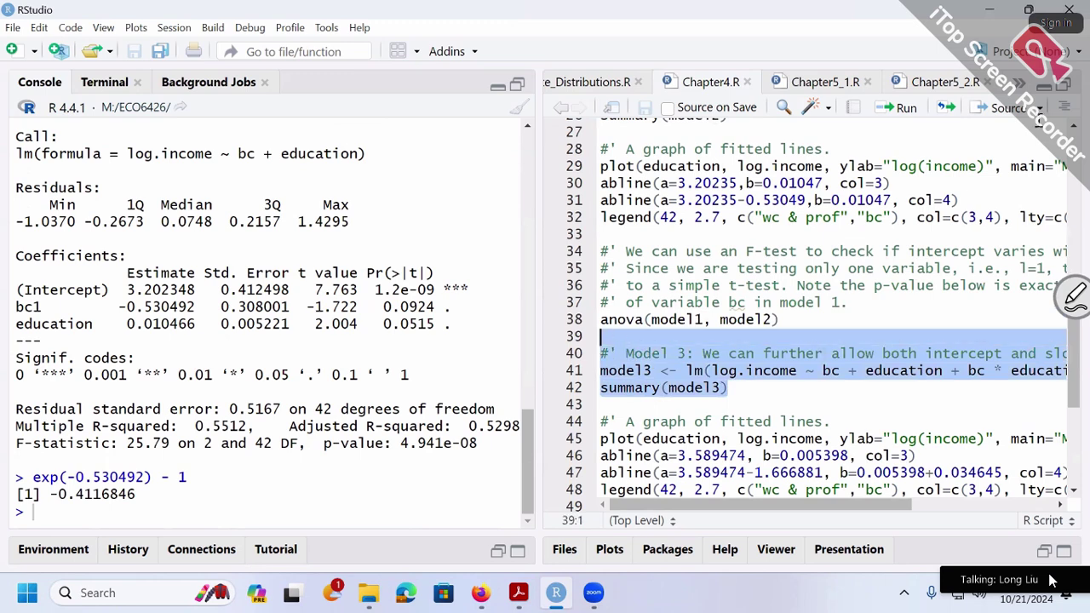
pyautogui.click(906, 108)
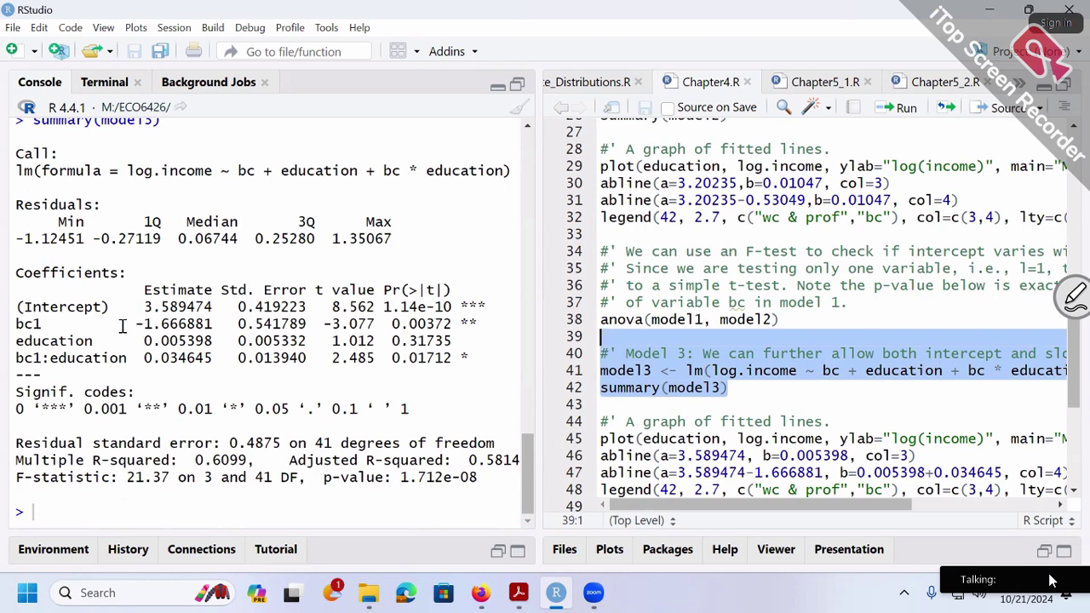
# - Examine the bc1, education and bc1:education estimates in Model 3's coefficient table
pyautogui.moveTo(132, 325); pyautogui.dragTo(149, 339)
pyautogui.click(150, 341)
pyautogui.moveTo(136, 325); pyautogui.dragTo(177, 358)
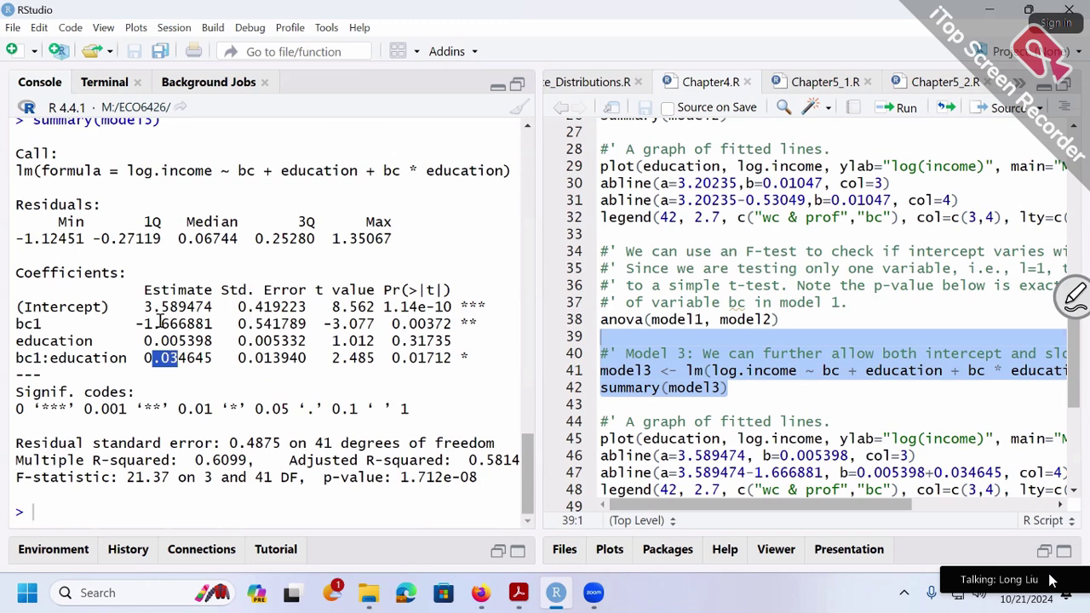
pyautogui.click(201, 350)
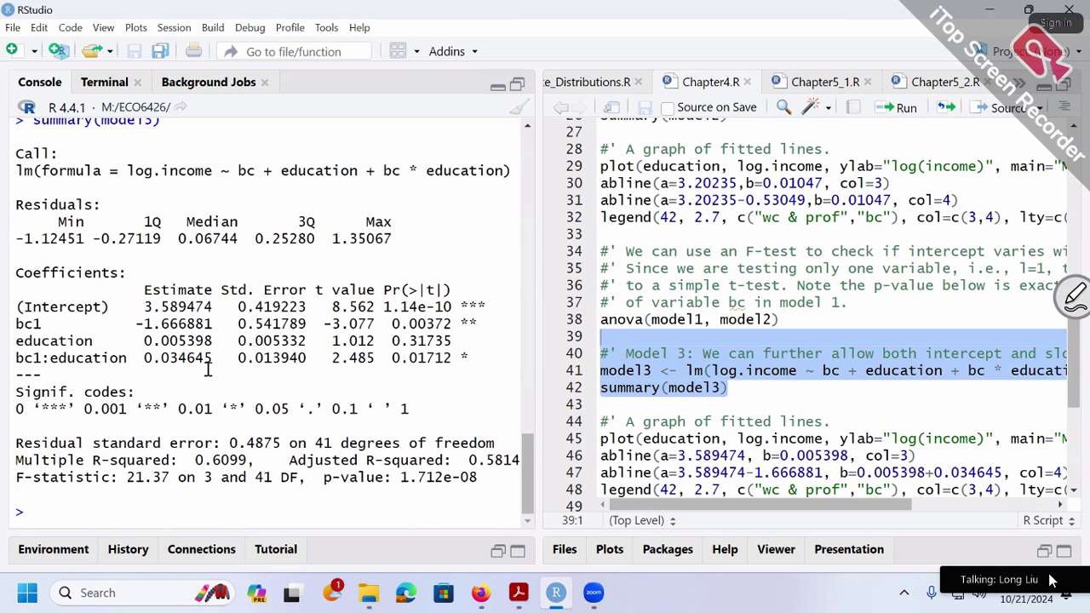
# - Switch to the Mini Book On Econometrics PDF in Acrobat and highlight Model 3's reduced equations for bc = 0 and bc = 1
pyautogui.moveTo(519, 593)
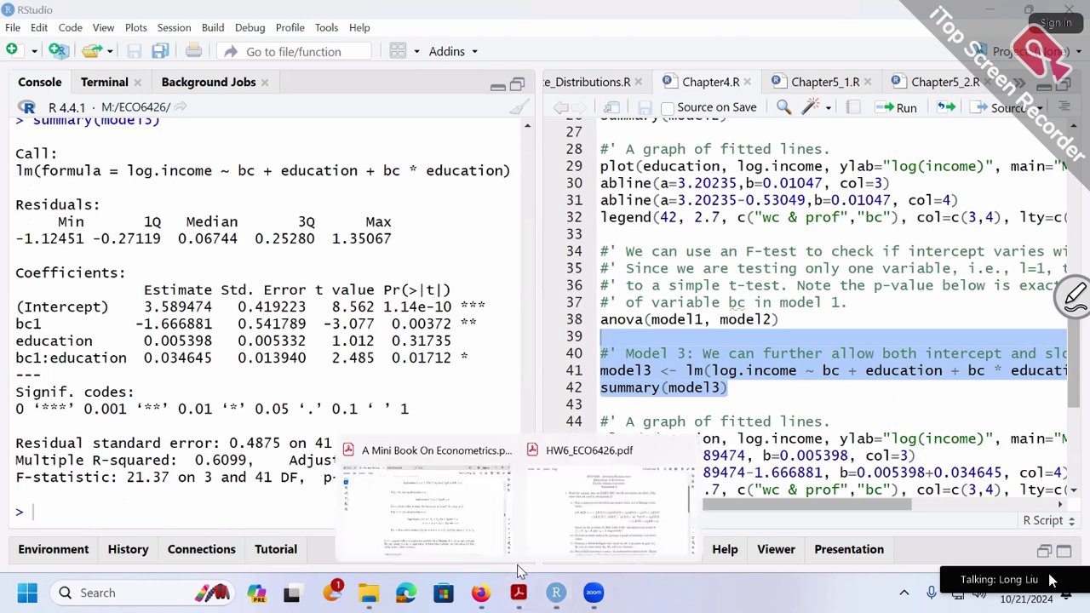
pyautogui.click(491, 524)
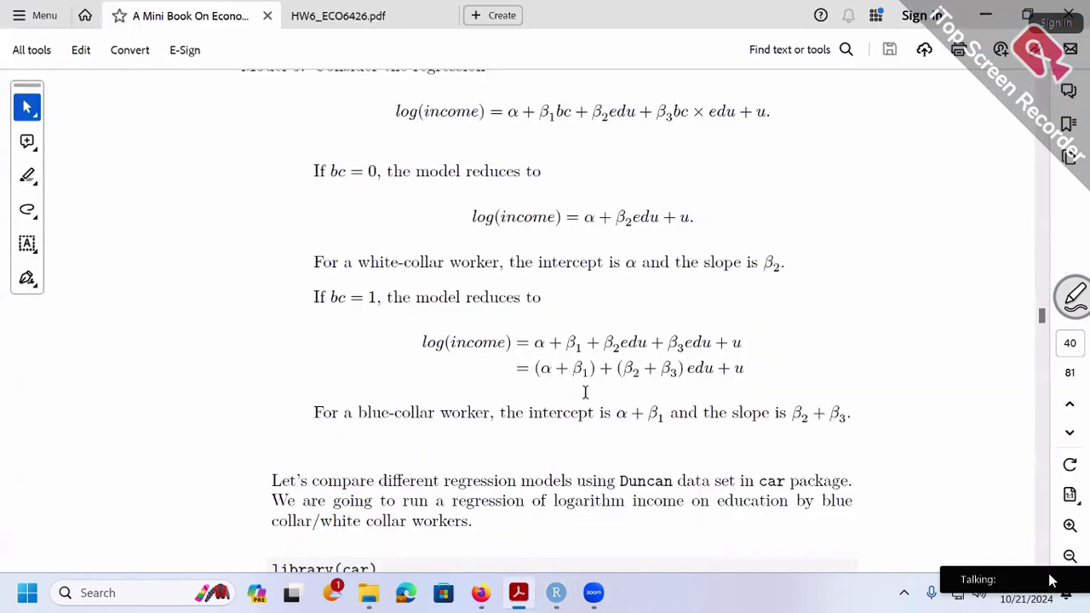
pyautogui.scroll(1, 584, 392)
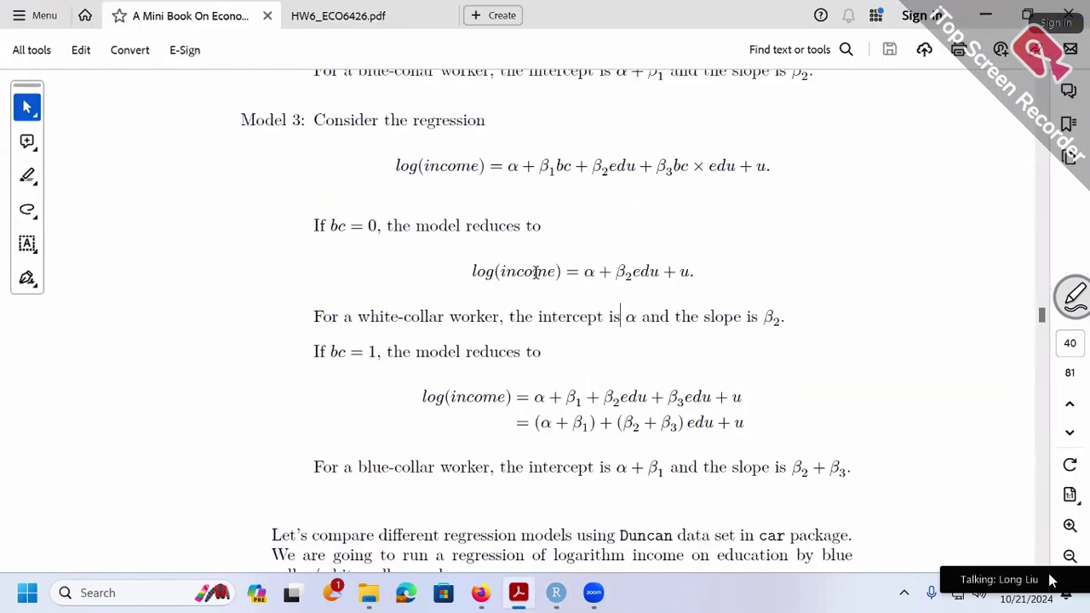
pyautogui.moveTo(580, 272); pyautogui.dragTo(658, 272)
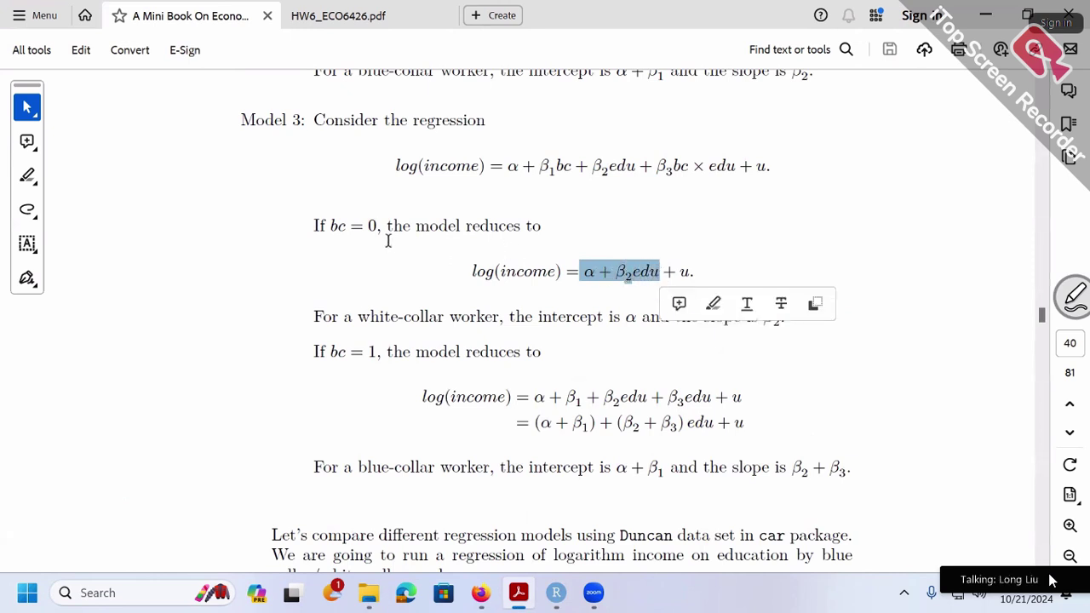
pyautogui.moveTo(464, 273); pyautogui.dragTo(704, 272)
pyautogui.click(460, 316)
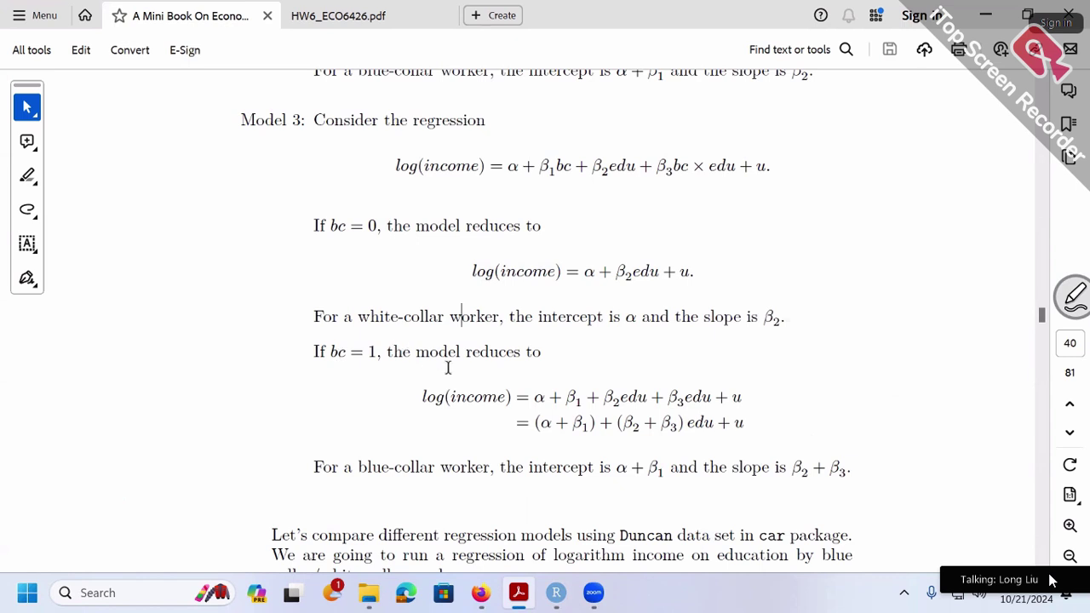
pyautogui.moveTo(525, 421); pyautogui.dragTo(751, 415)
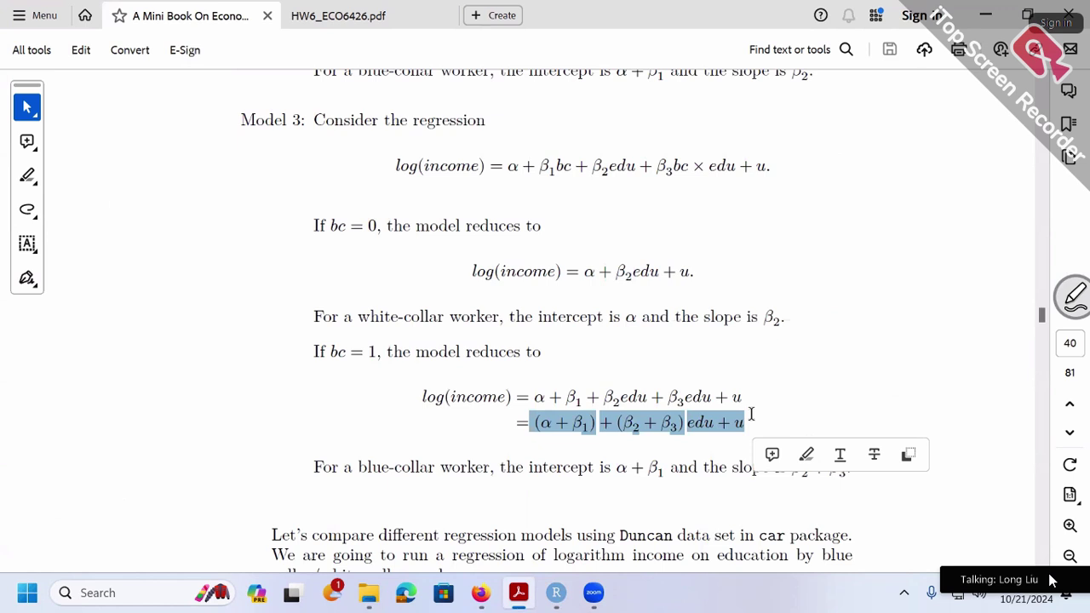